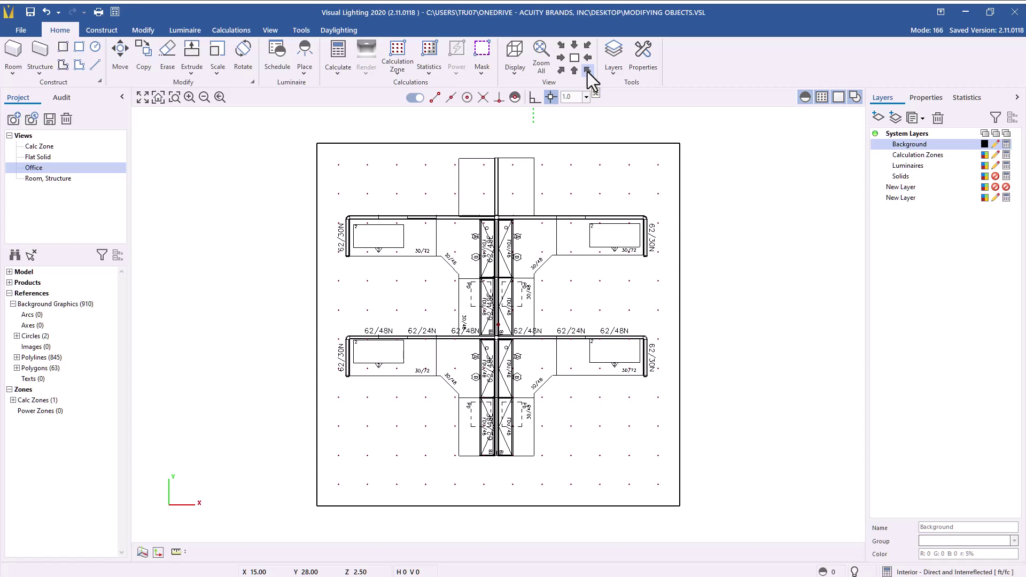
In a 3-D isometric view, set the calc zone's Height property from 0.000 to 2.5
click(588, 72)
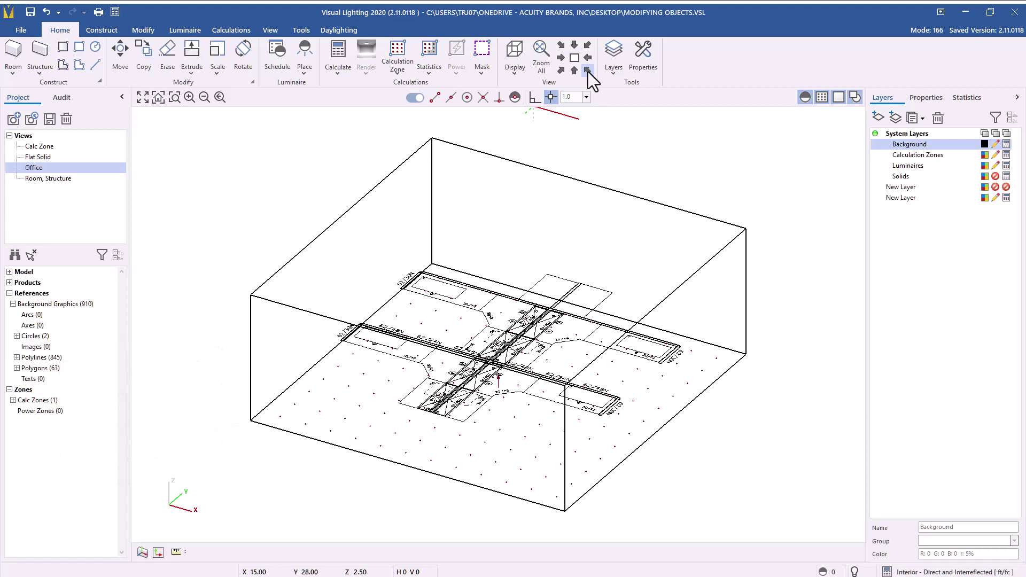
click(635, 47)
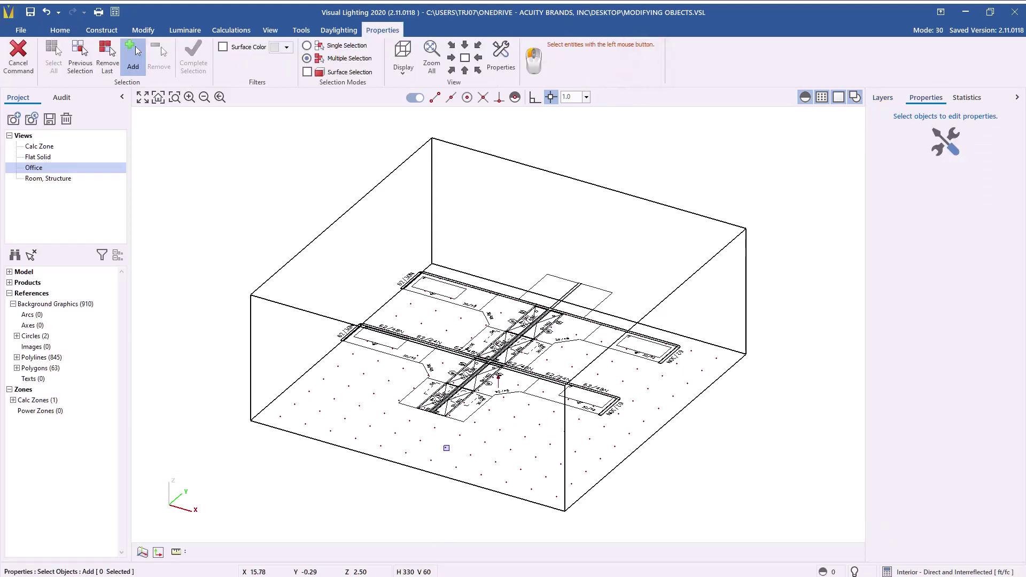
click(446, 448)
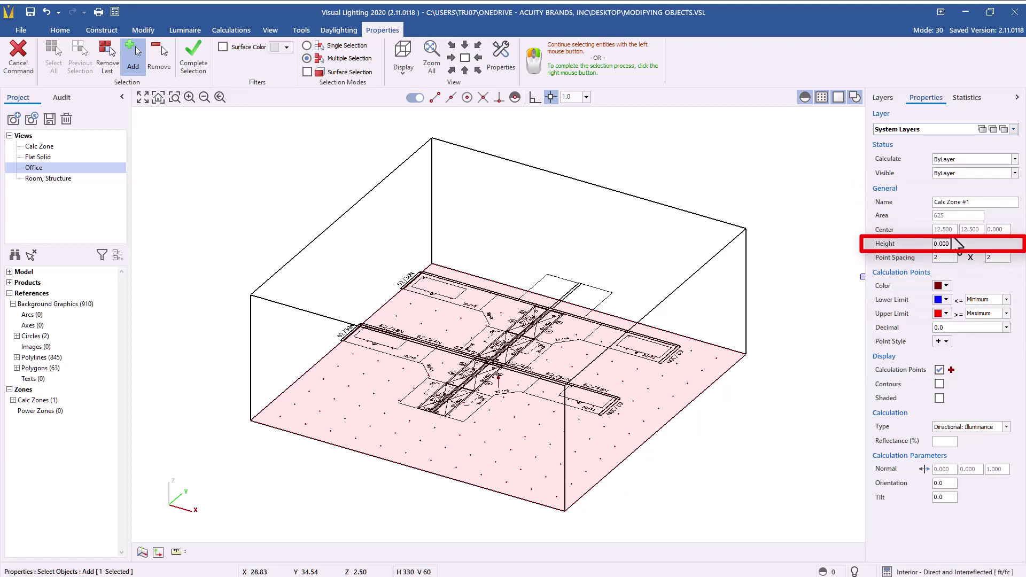
drag(953, 243, 871, 256)
text(2.5)
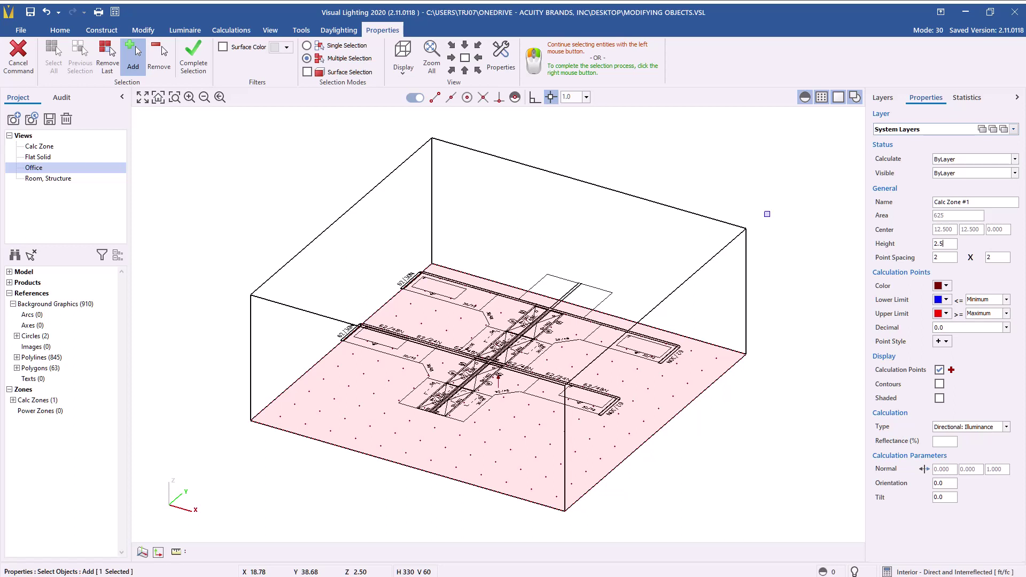
key(Return)
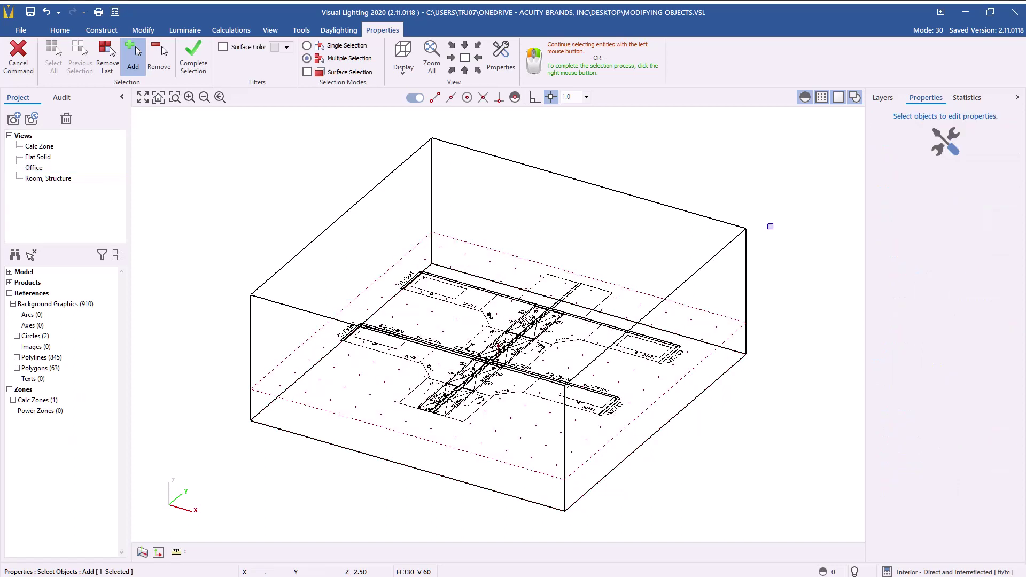
key(Escape)
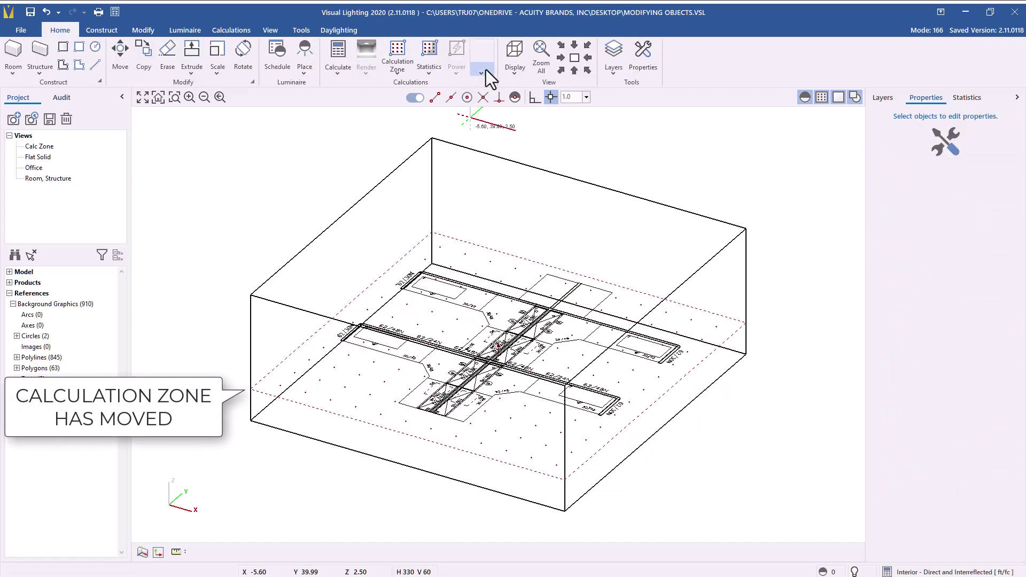
Move the calculation zone 2.50 straight up with Ortho on, placing it in a front elevation
click(575, 71)
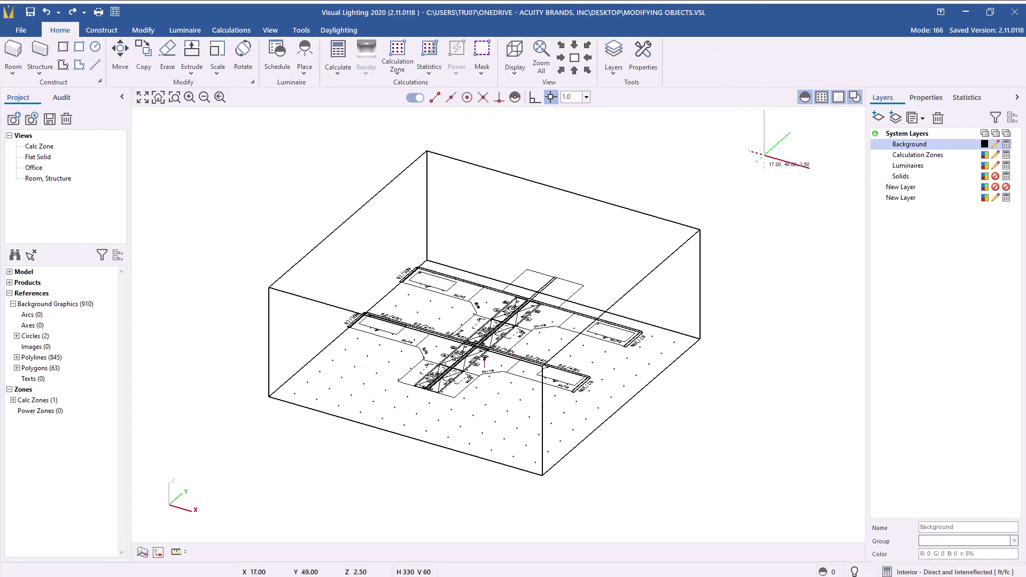
click(121, 53)
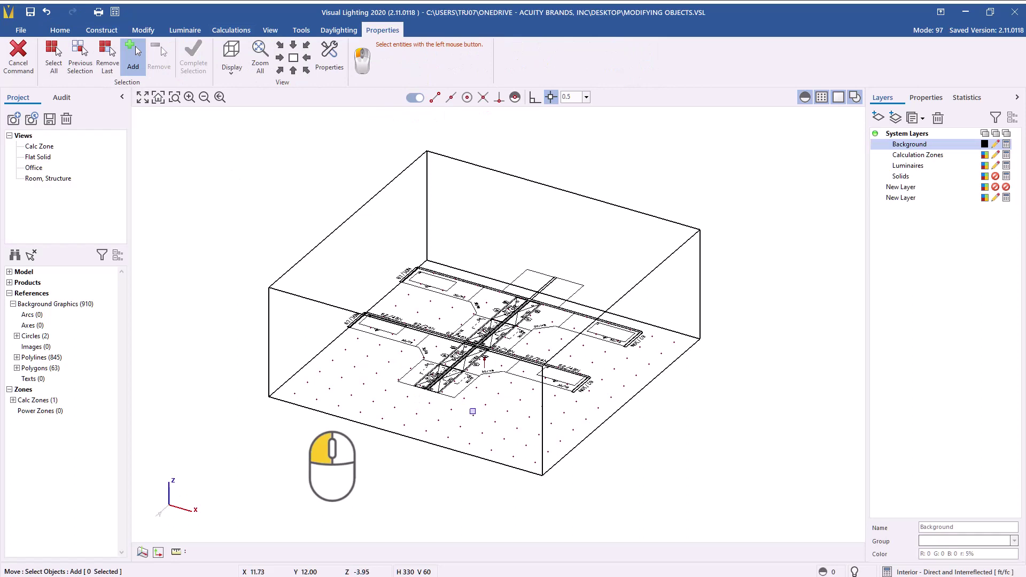
click(473, 415)
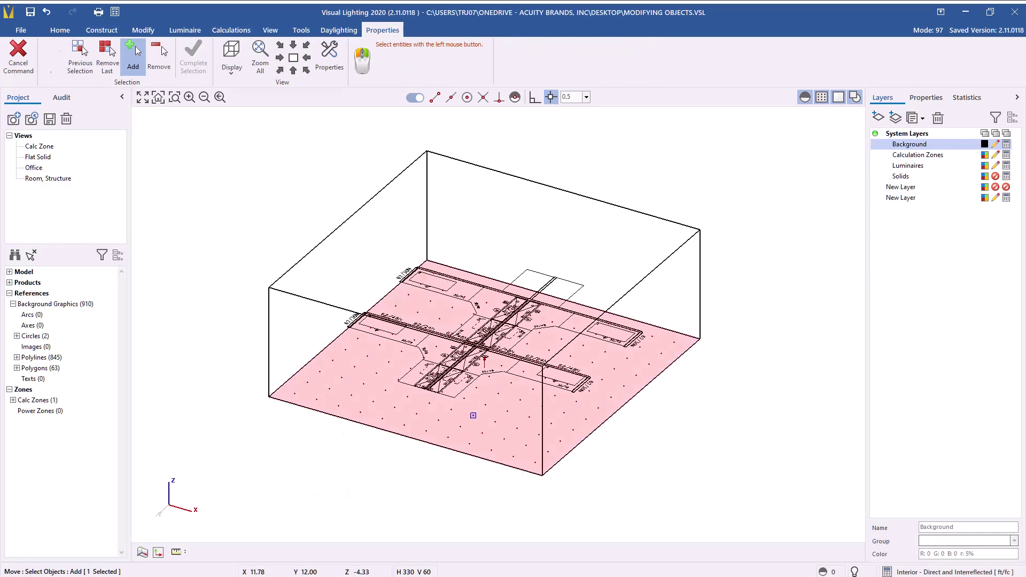
right_click(472, 415)
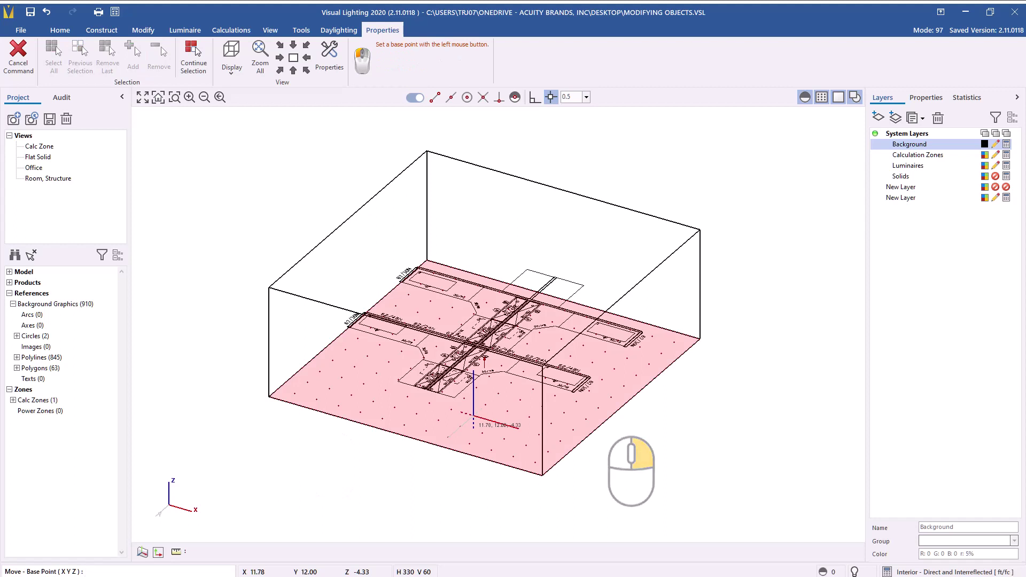
click(473, 415)
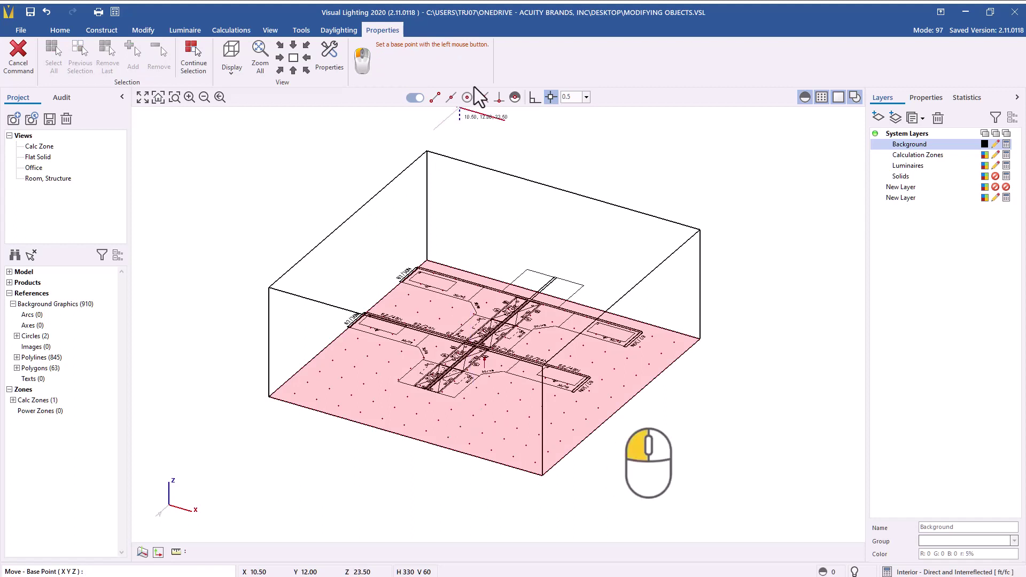
click(535, 97)
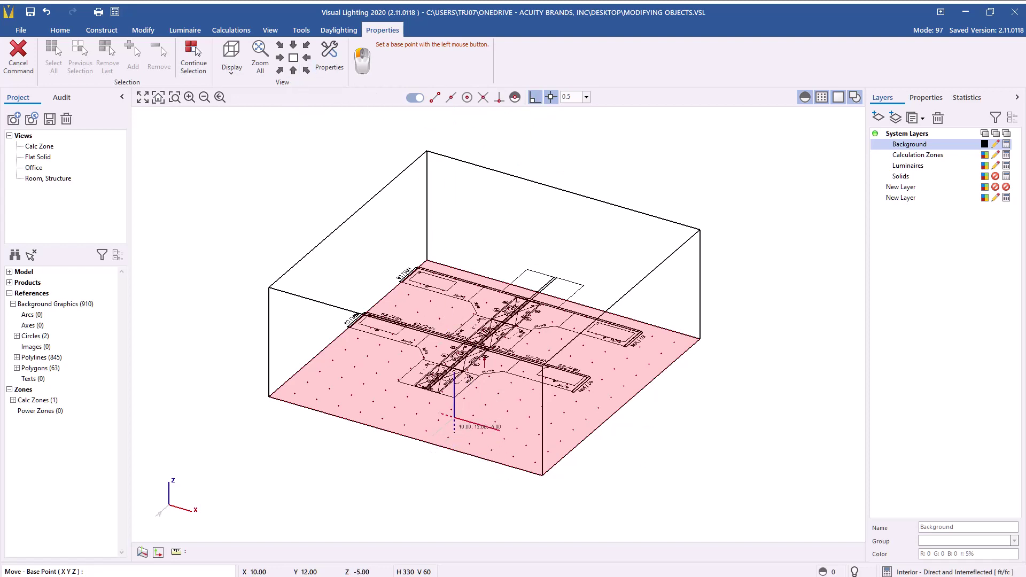
click(454, 416)
click(295, 68)
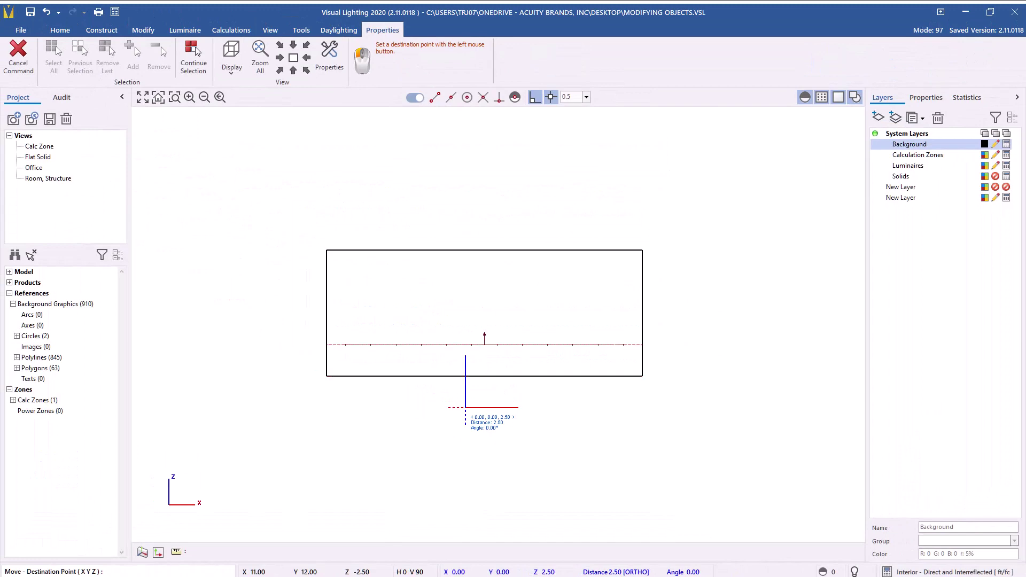
click(466, 407)
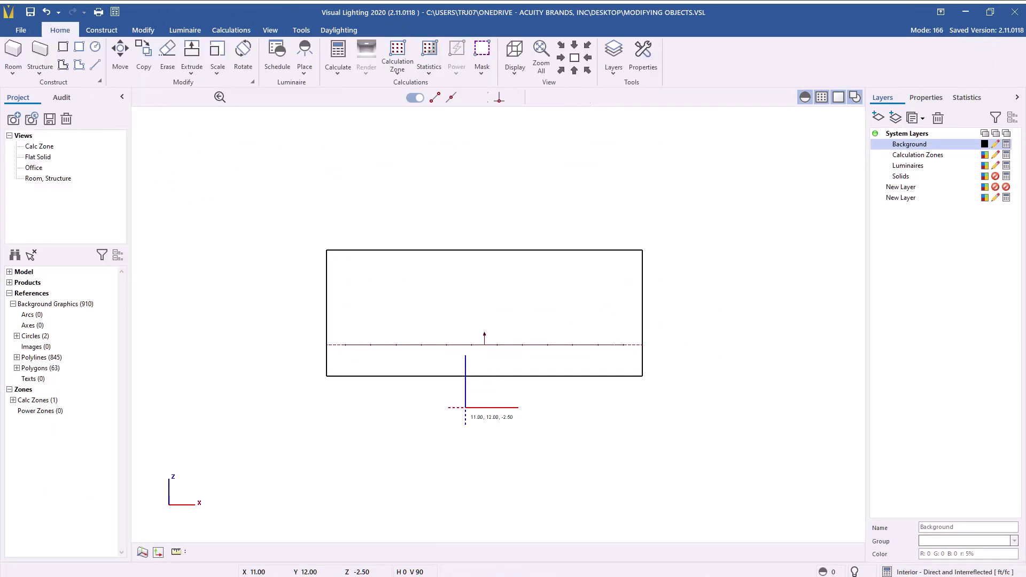
click(588, 70)
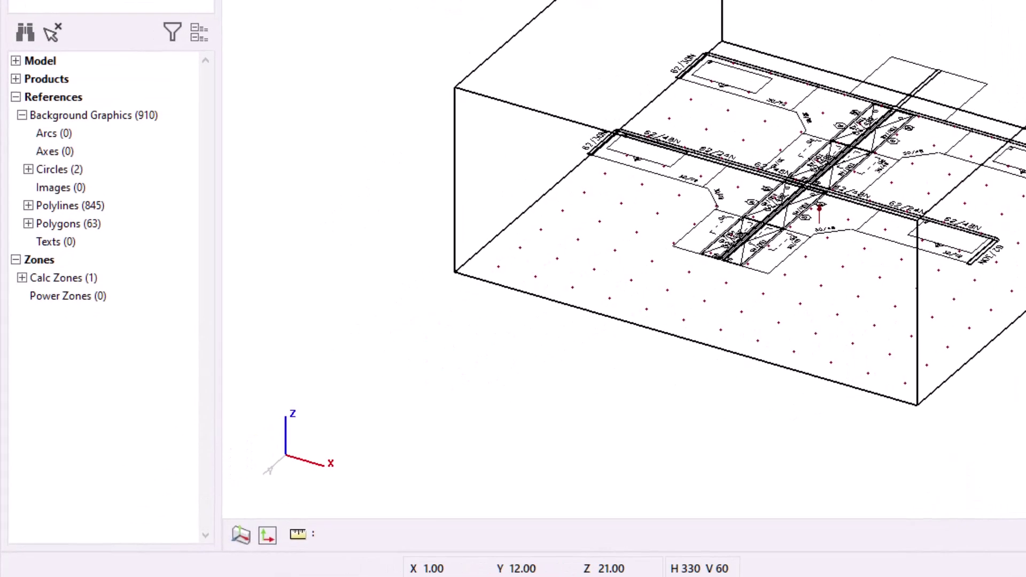
Move the selected calculation zone by the relative offset @0,0,2.5
click(778, 284)
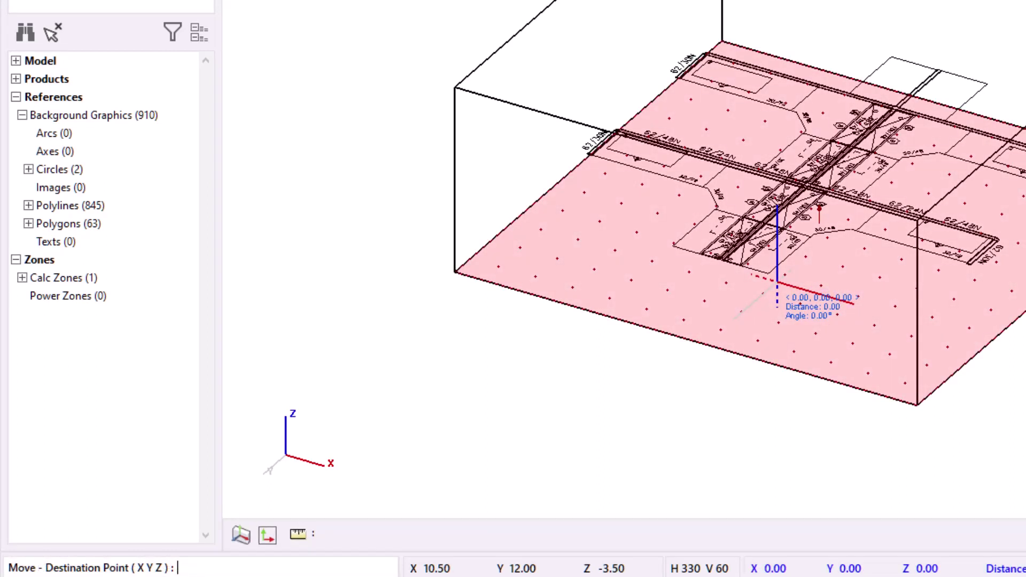
text(@0,0,2.5)
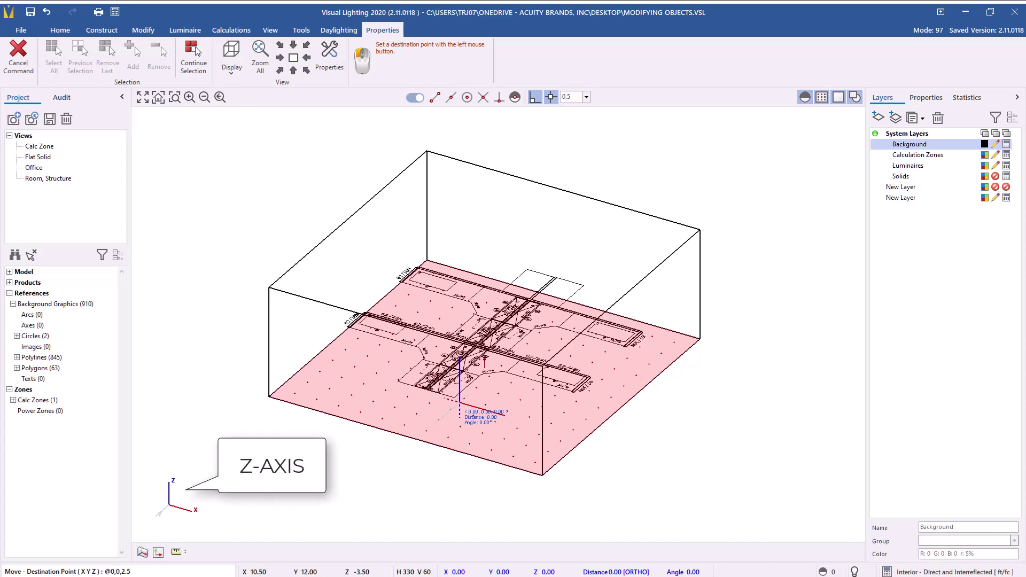
key(Return)
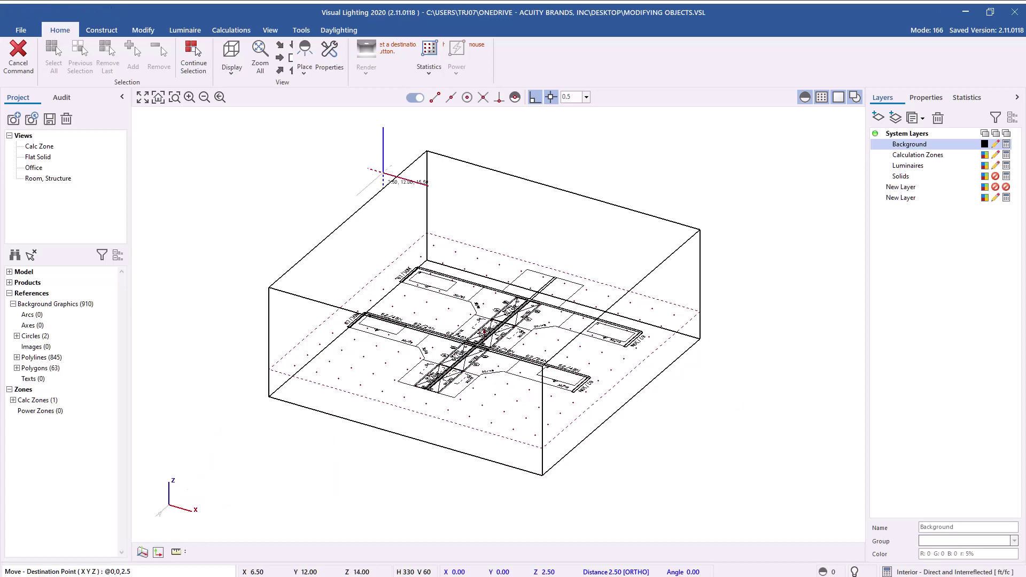
key(Escape)
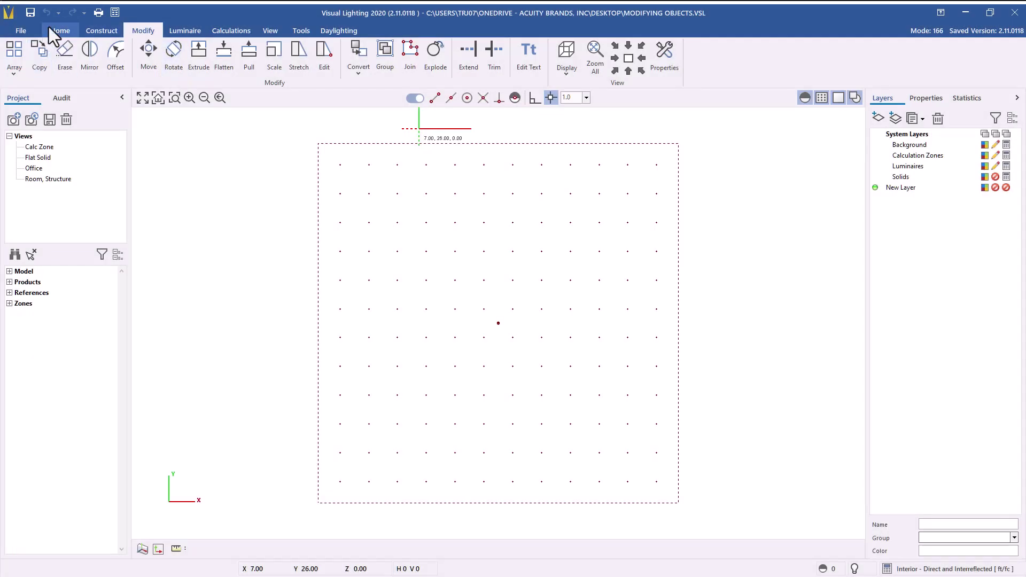
Stretch the zone's left edge 10 units further left using the Modify Stretch tool
click(52, 30)
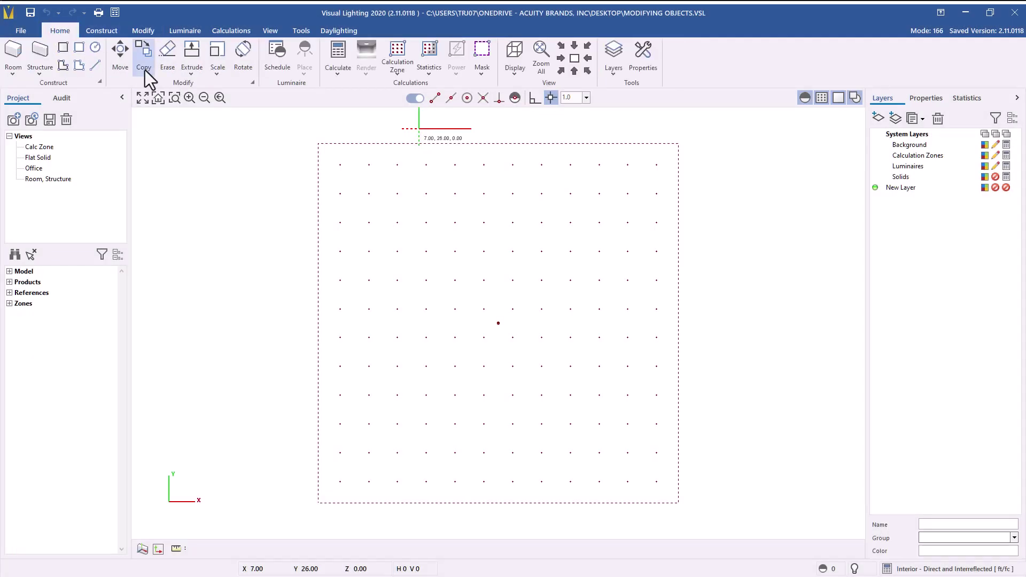
click(144, 31)
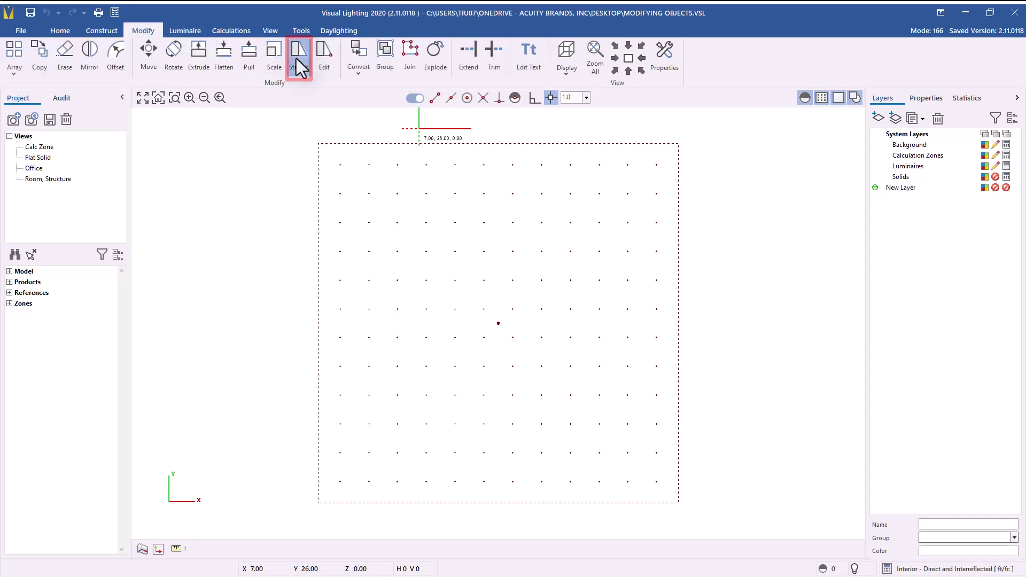
click(296, 58)
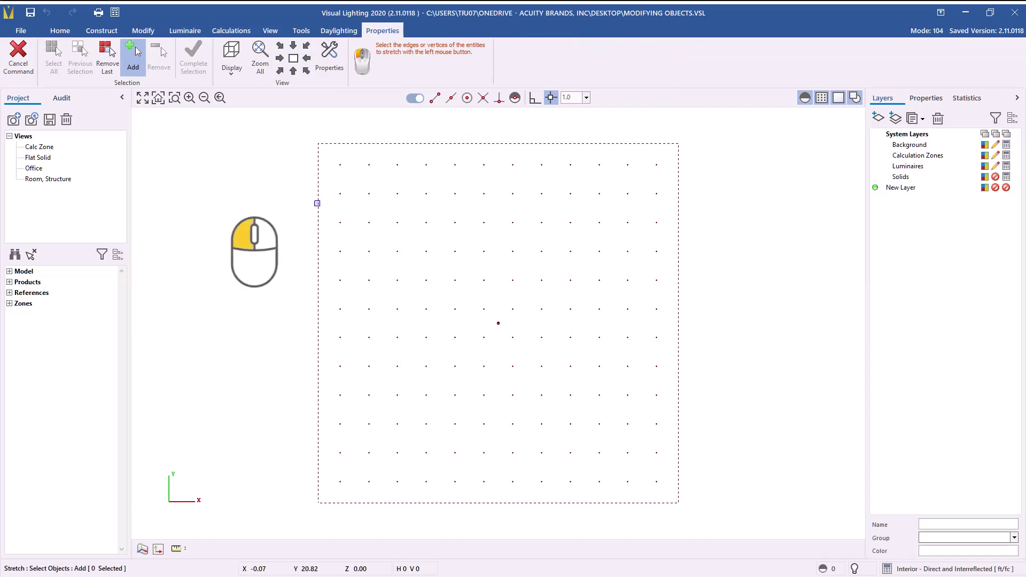
click(316, 203)
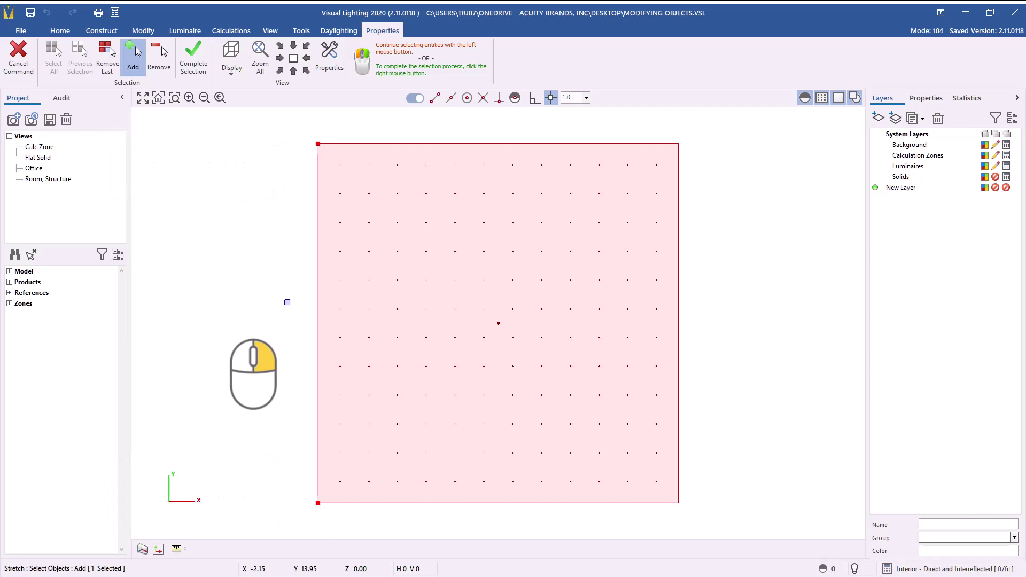
right_click(321, 272)
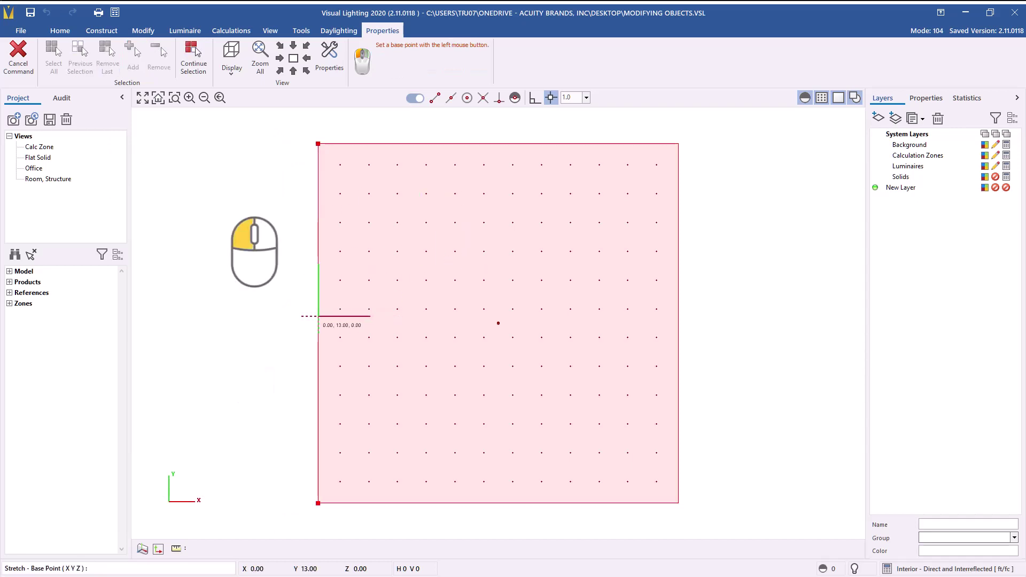
click(319, 316)
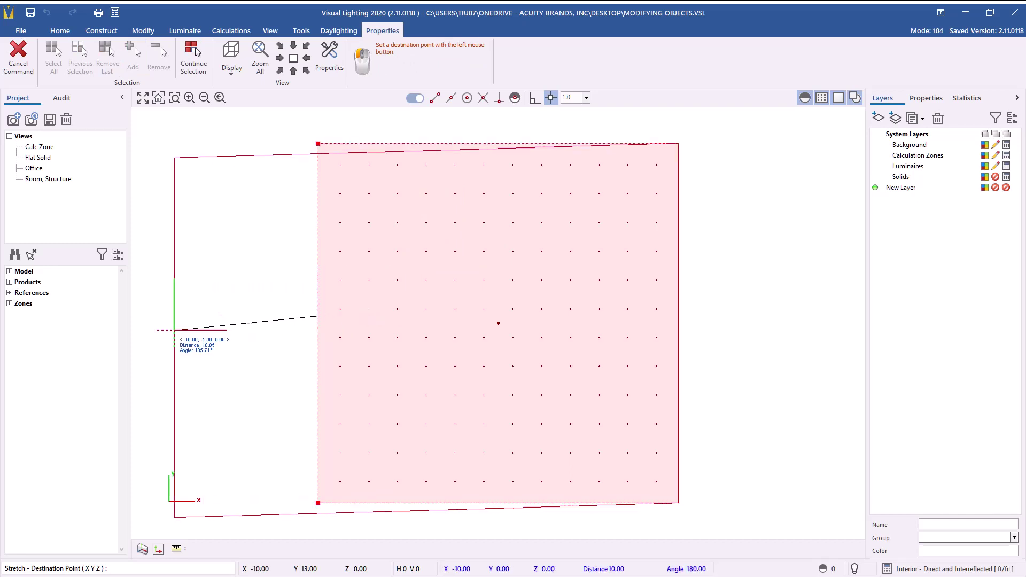
click(145, 316)
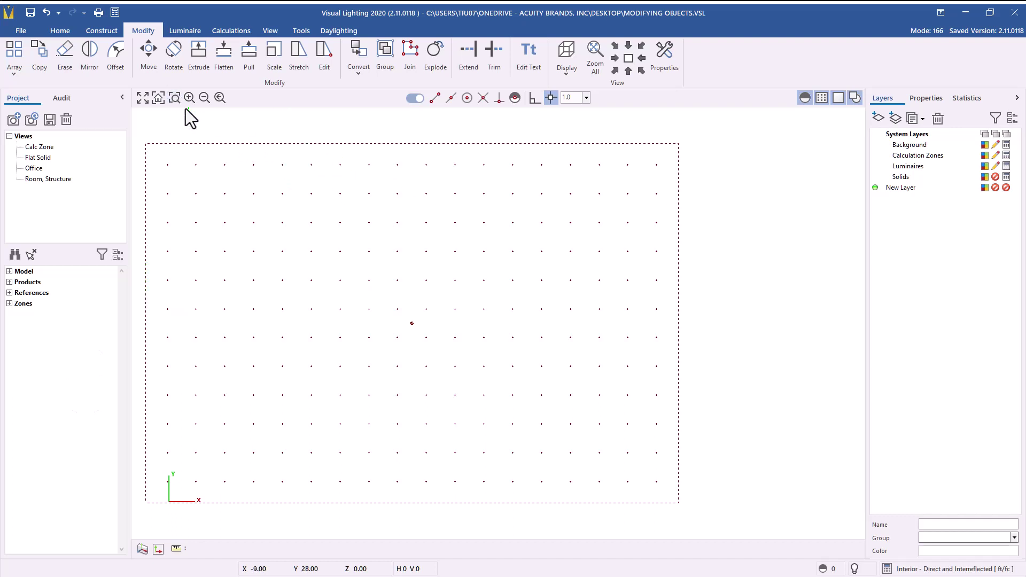
Stretch the zone's top-right corner inward toward the middle of the zone
click(299, 50)
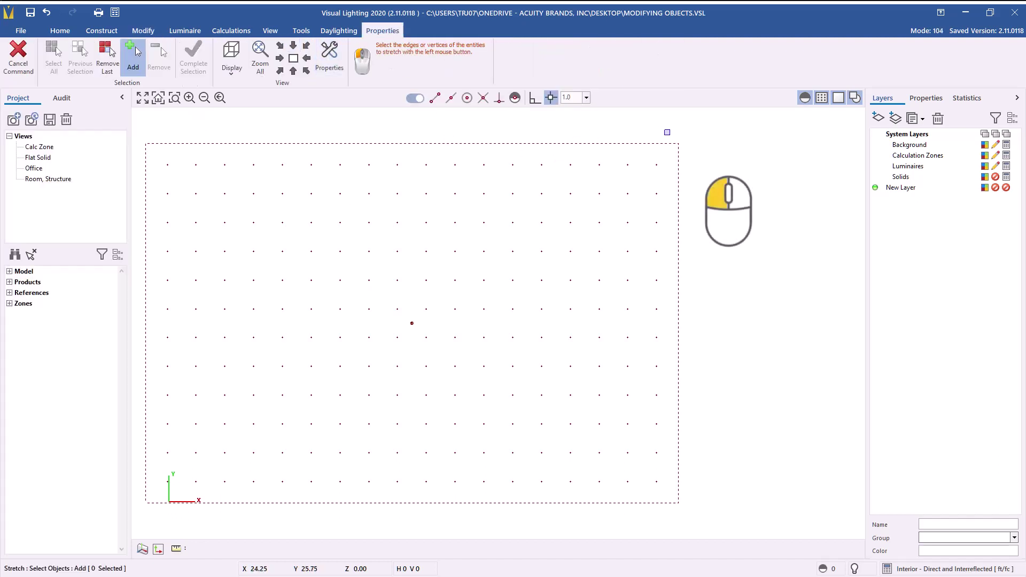
click(676, 142)
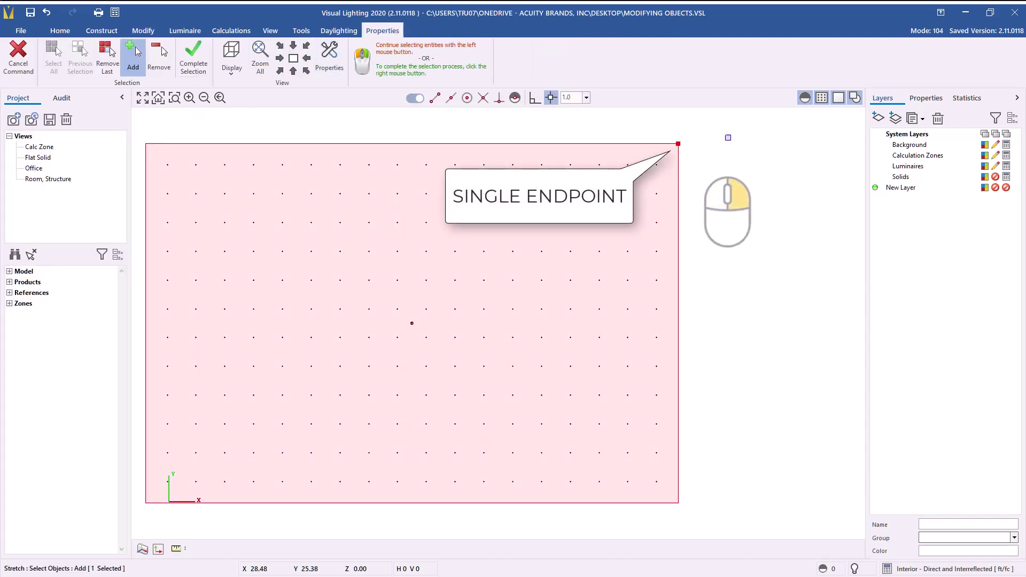
right_click(728, 137)
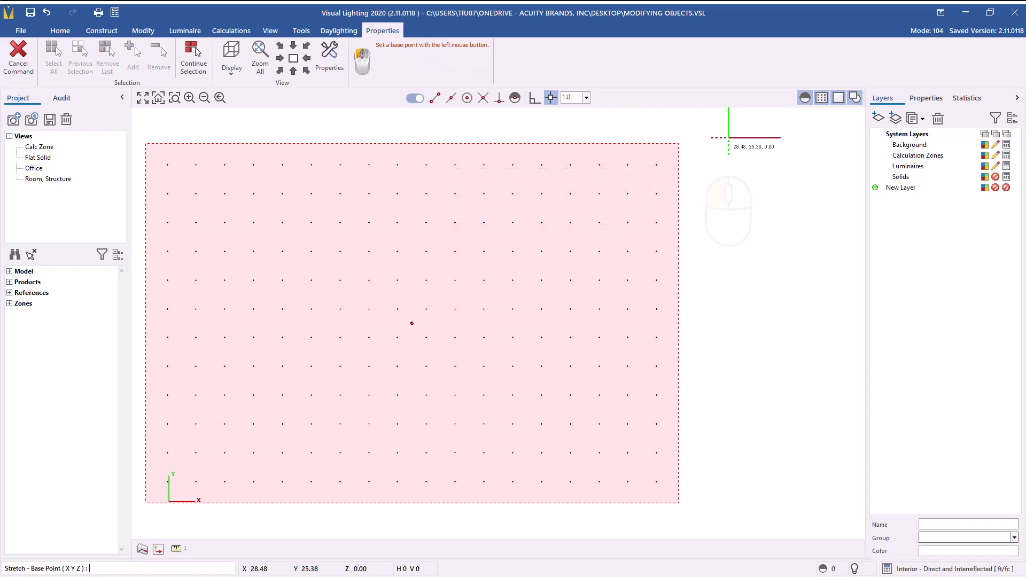
click(727, 137)
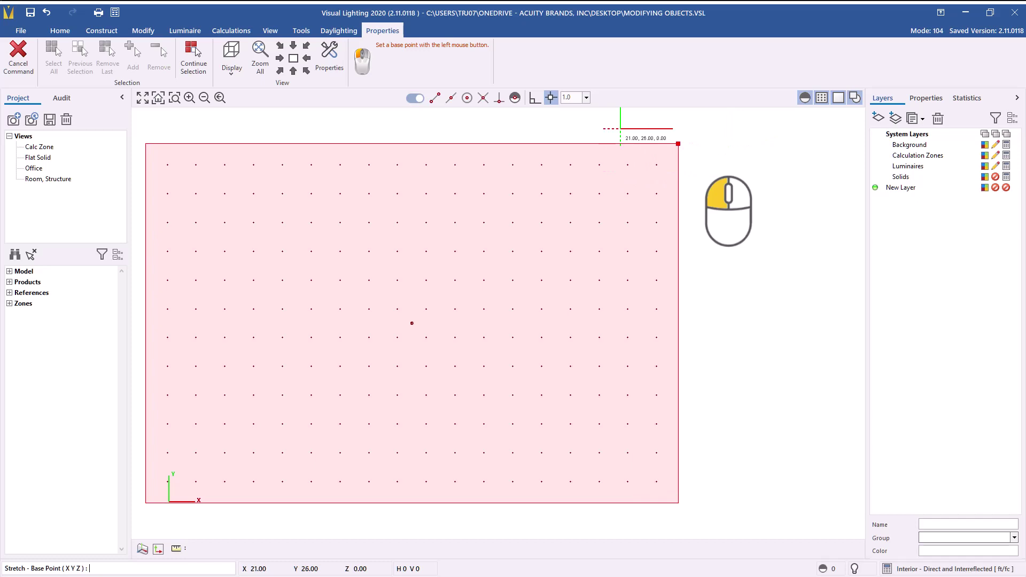
click(678, 143)
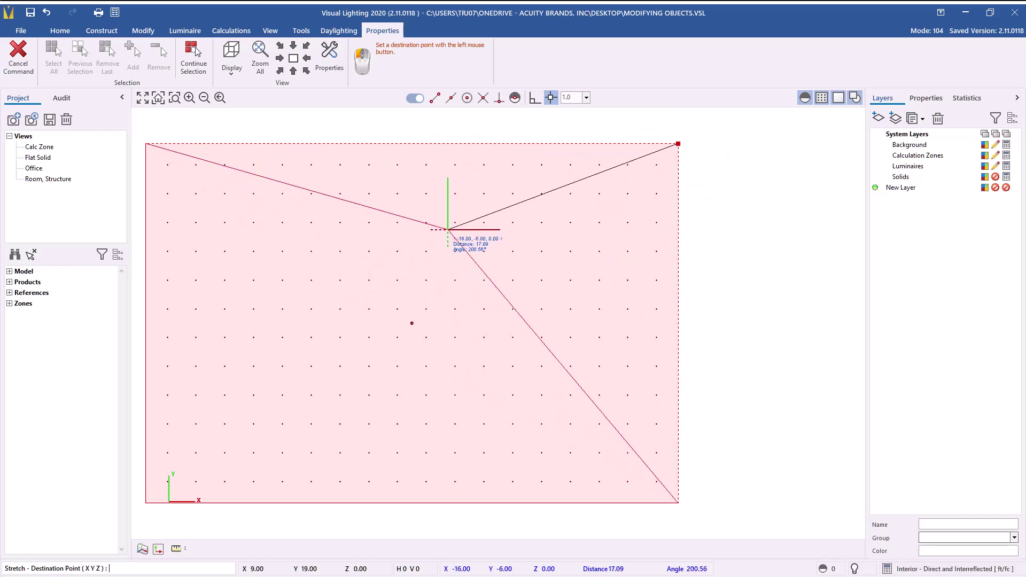
click(419, 259)
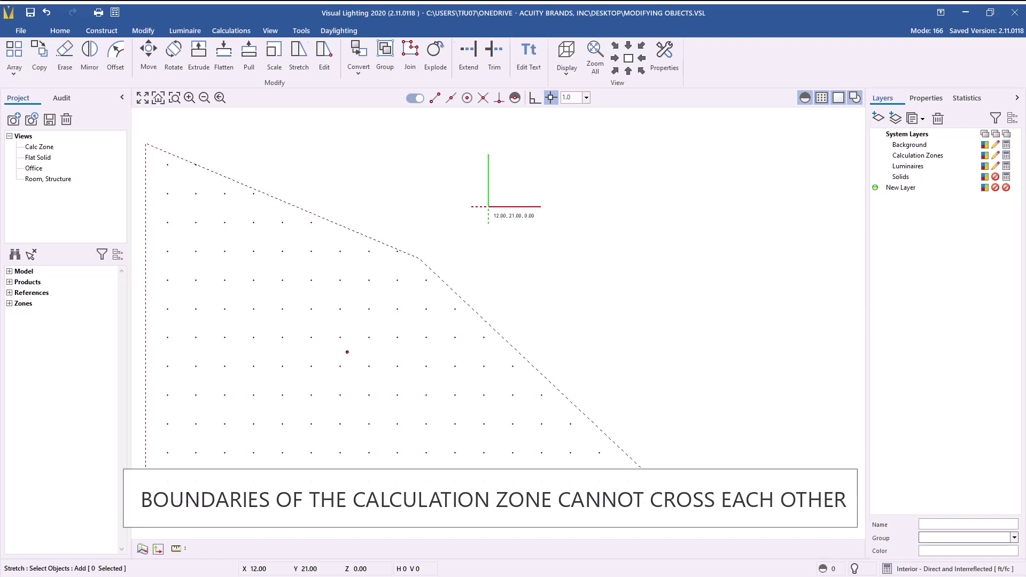
Stretch the zone's bottom-left corner up across the zone
key(Return)
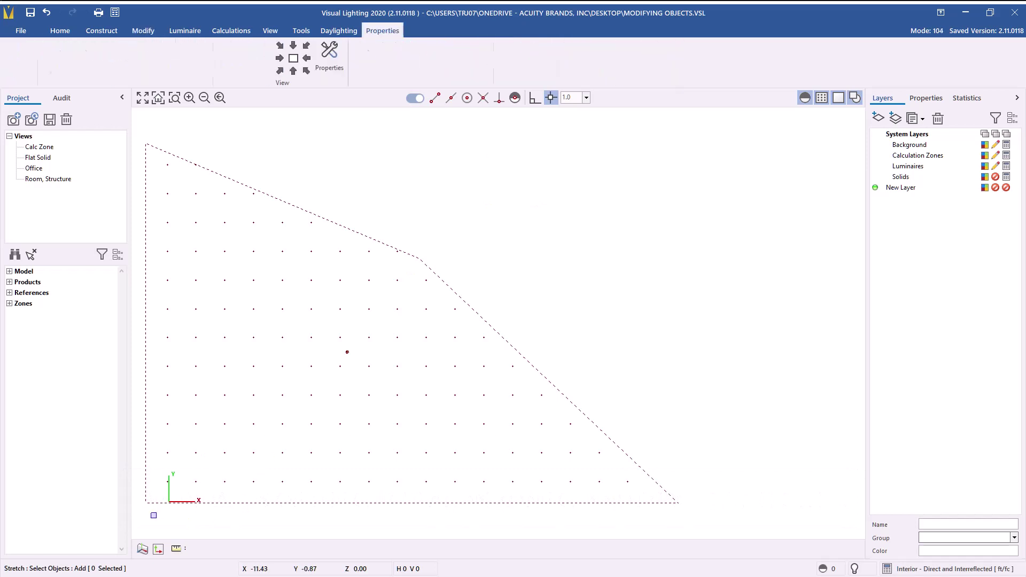
click(146, 503)
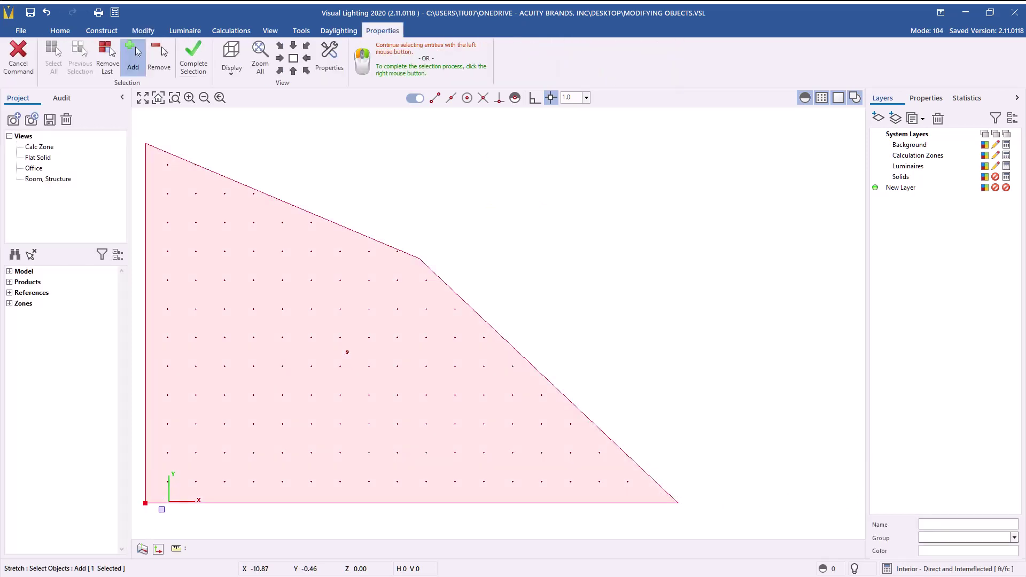
right_click(149, 504)
click(145, 502)
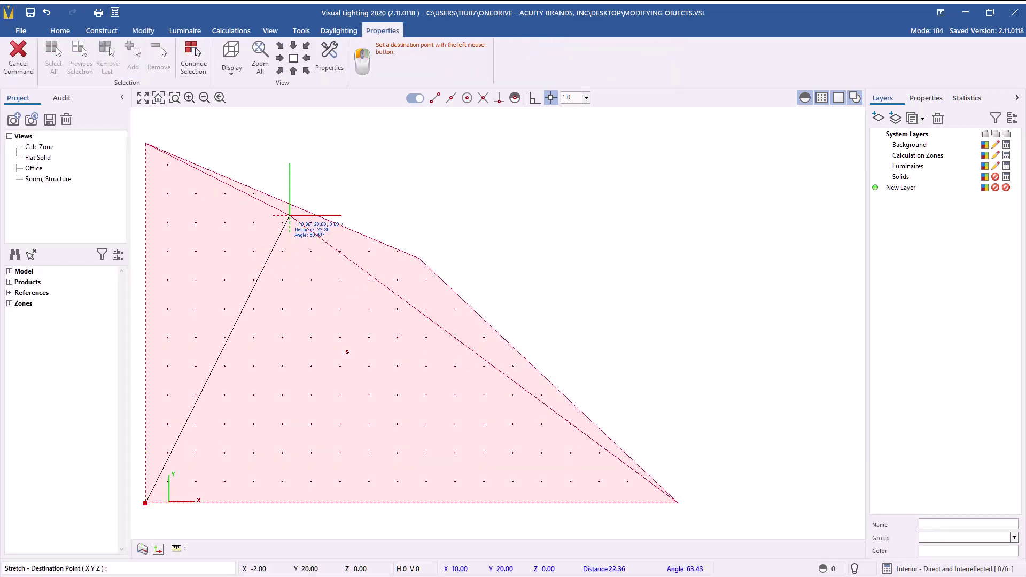
click(290, 172)
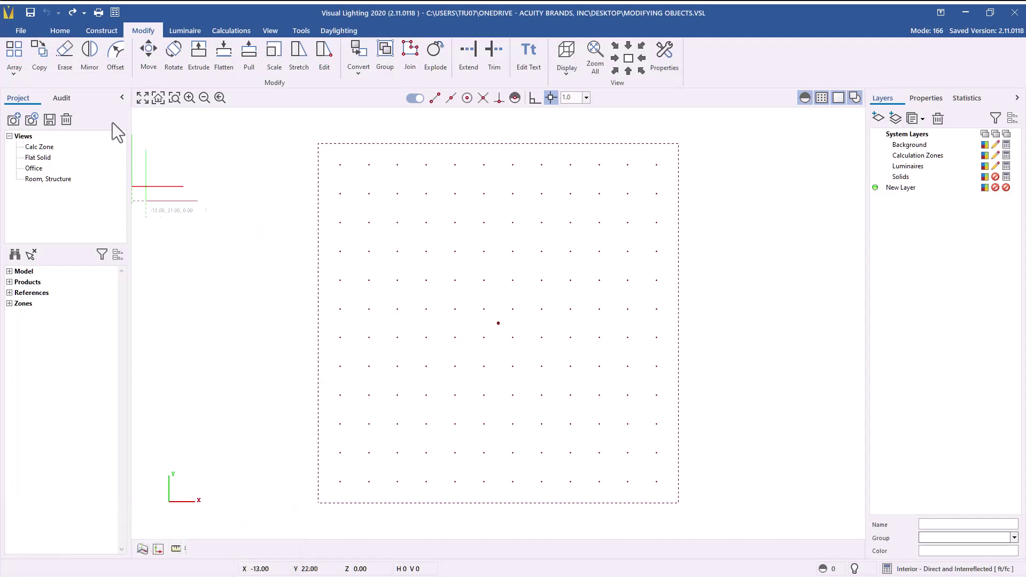
Add a vertex at the left edge's midpoint and push it inward to notch the zone
click(326, 57)
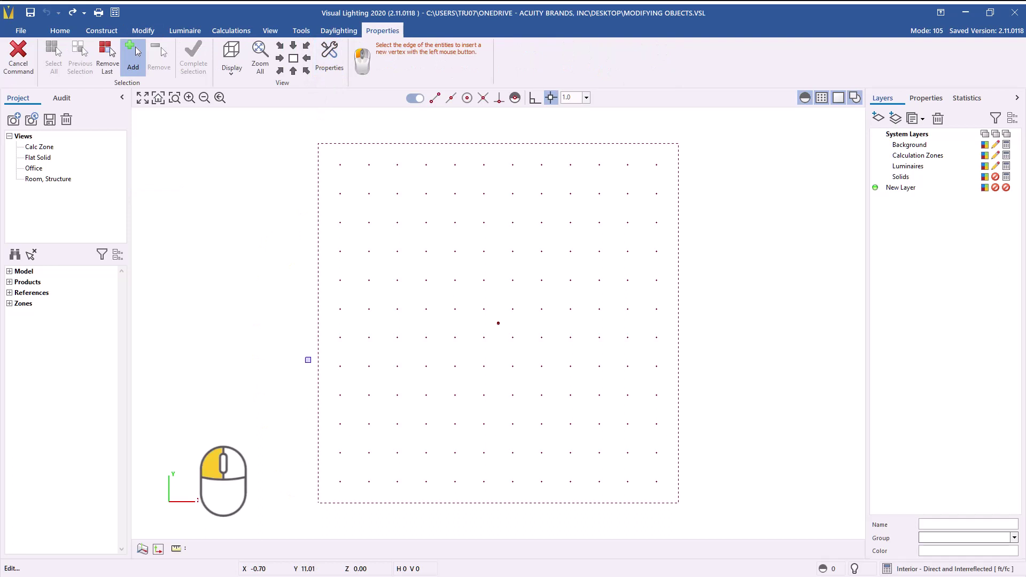
click(318, 294)
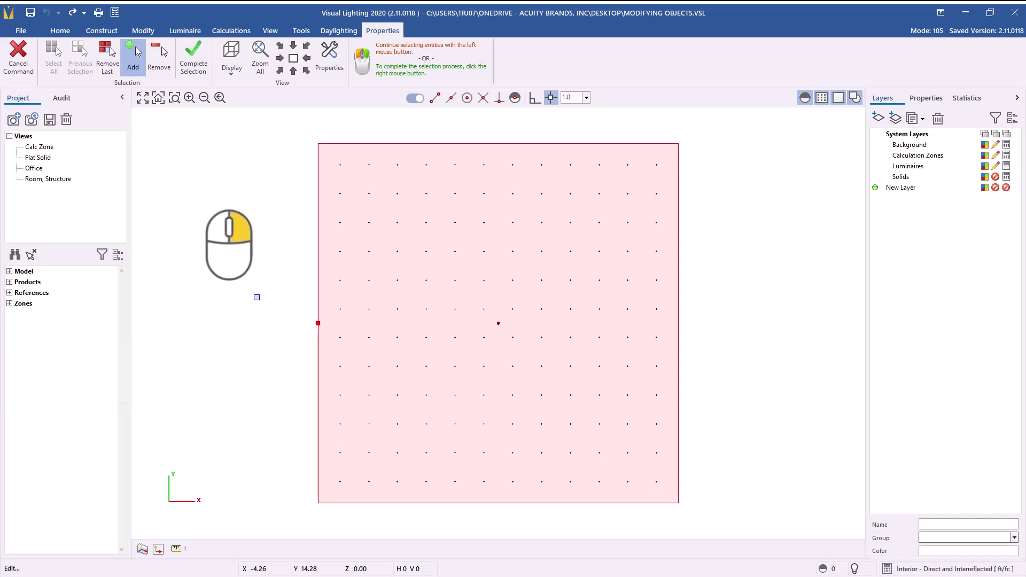
right_click(256, 297)
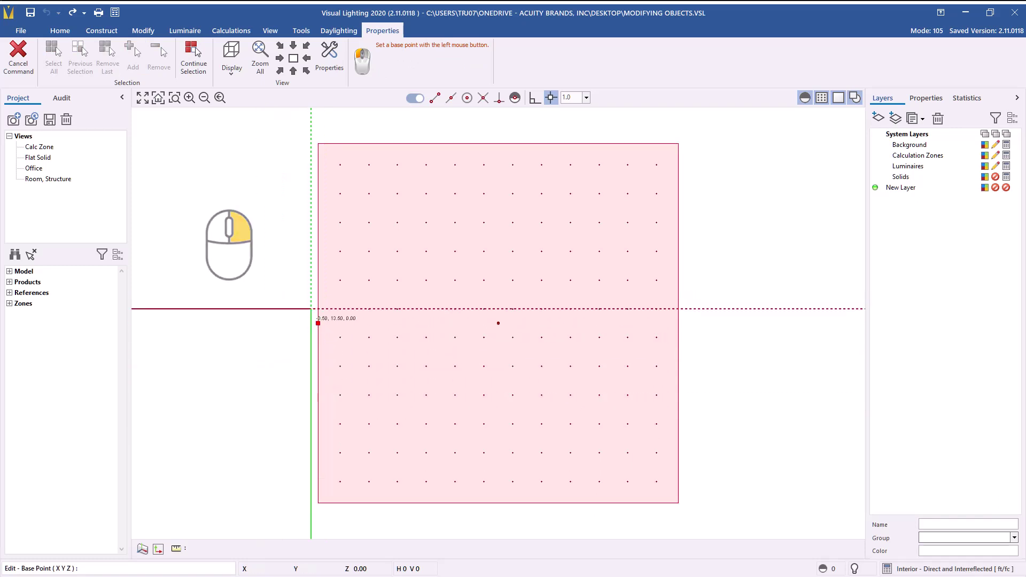
click(318, 324)
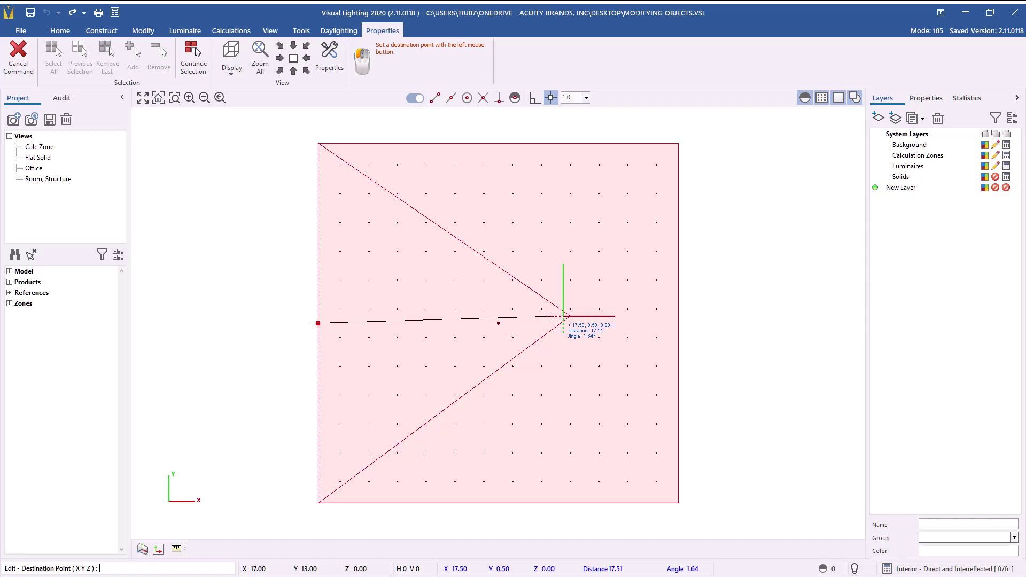
click(563, 316)
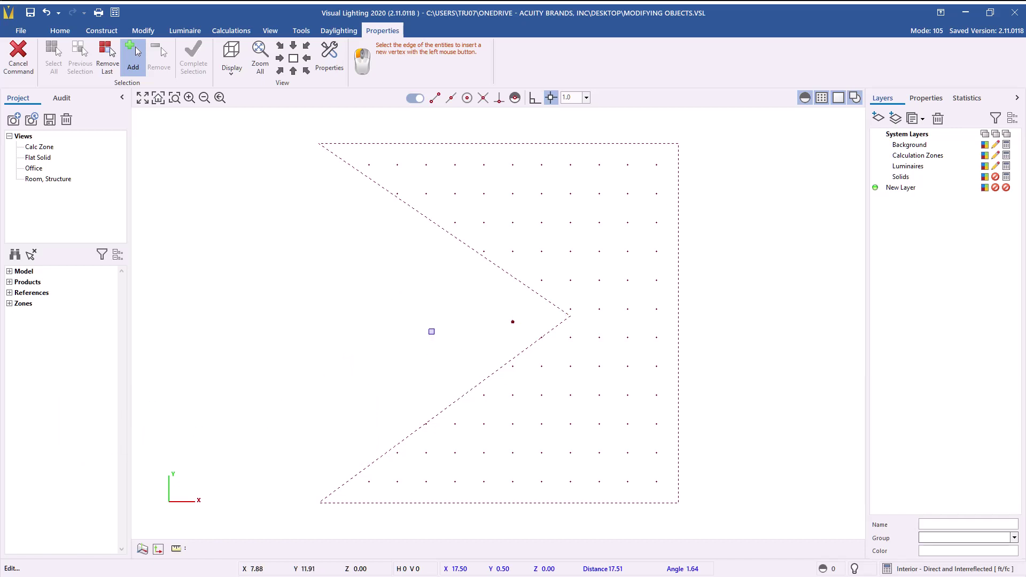
right_click(432, 332)
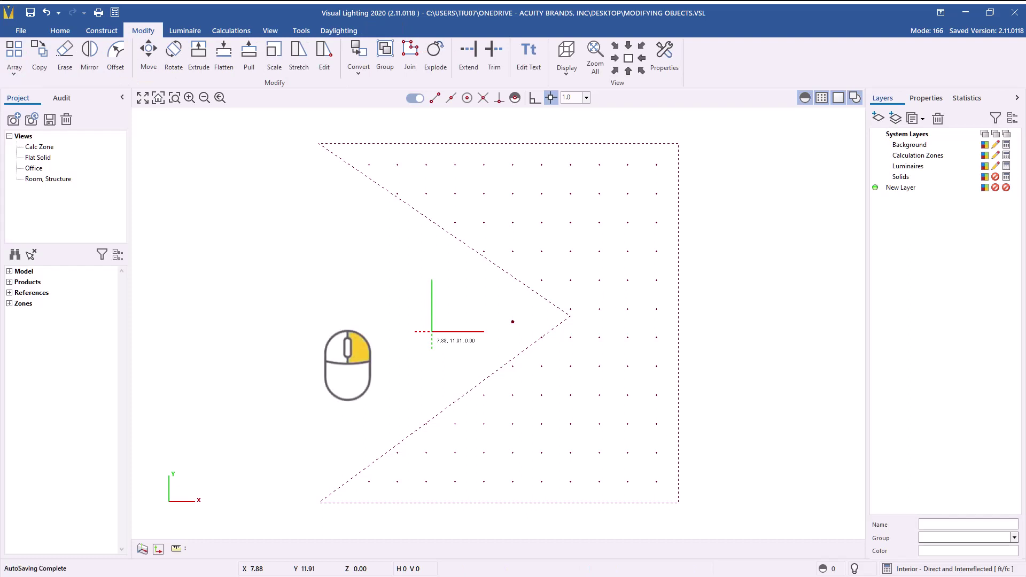
Add a vertex at the right edge's midpoint, move it far left, and dismiss the self-crossing warning
right_click(634, 327)
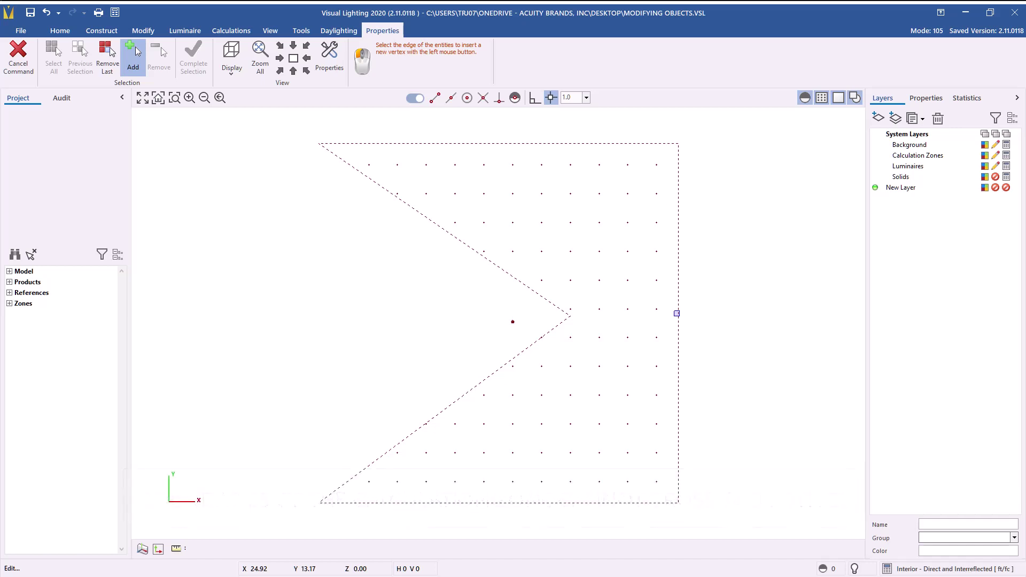
click(677, 313)
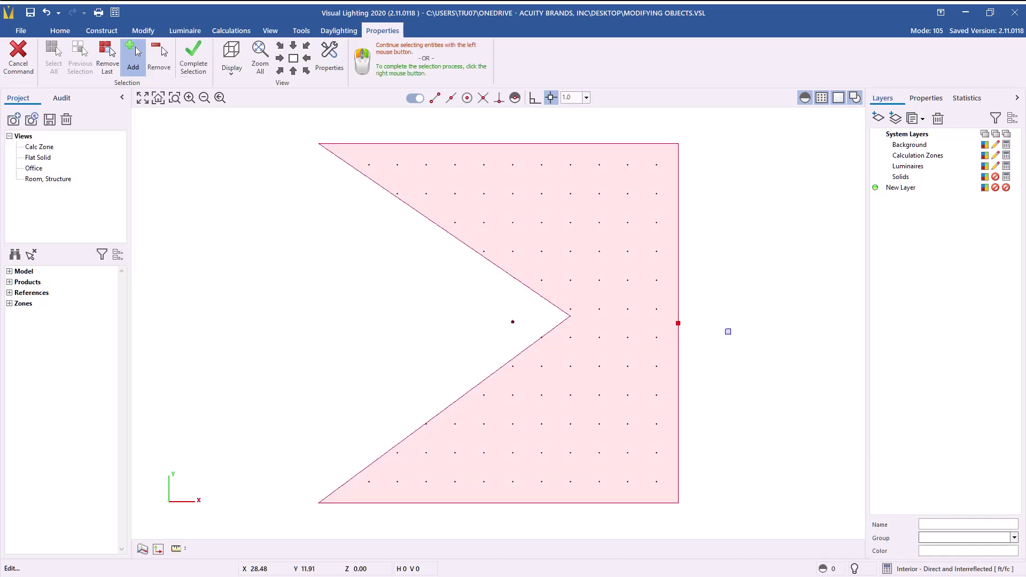
right_click(729, 329)
click(678, 323)
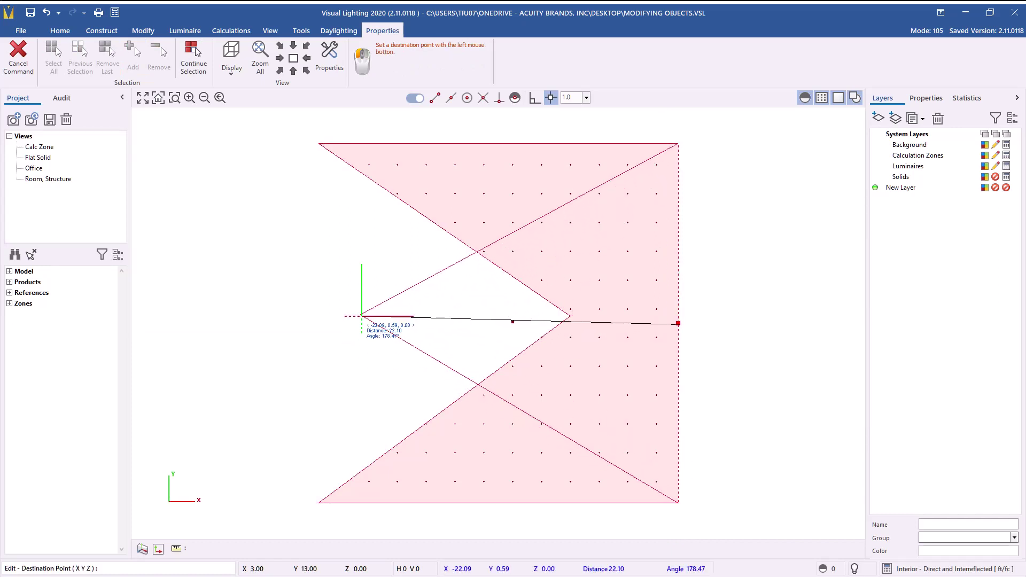
click(362, 330)
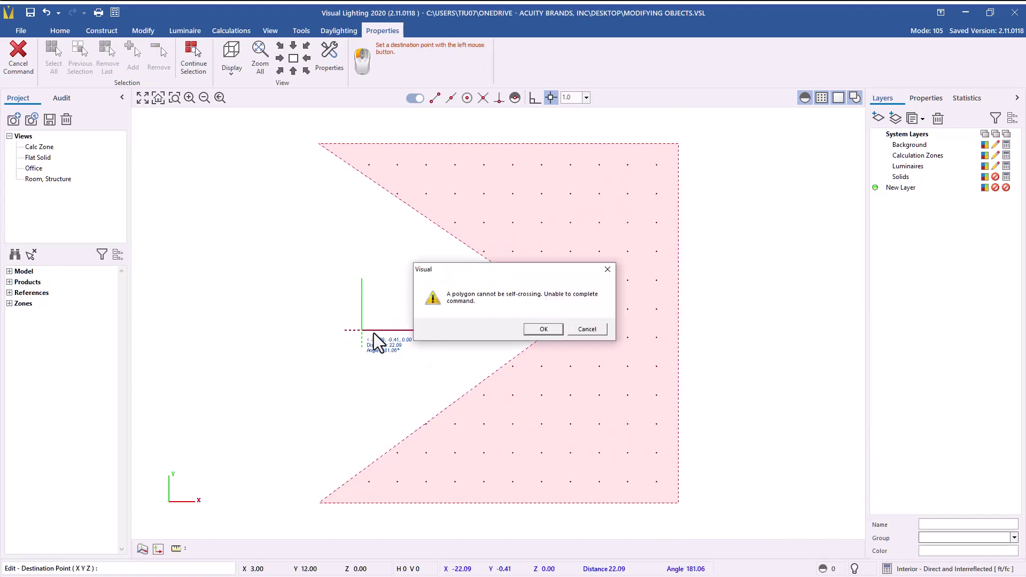
click(537, 328)
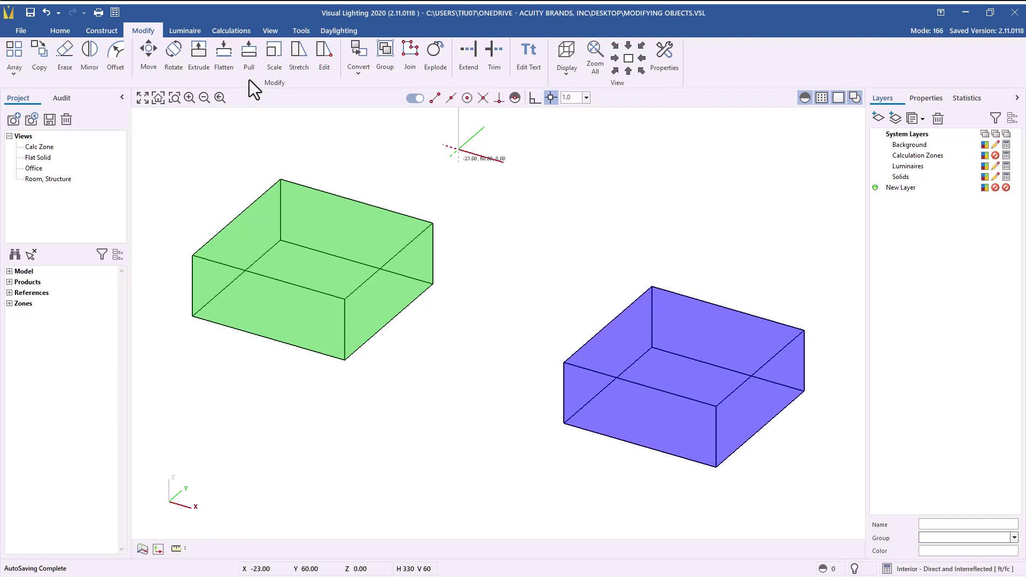
Pull the green box's top surface by a distance of -10
click(252, 49)
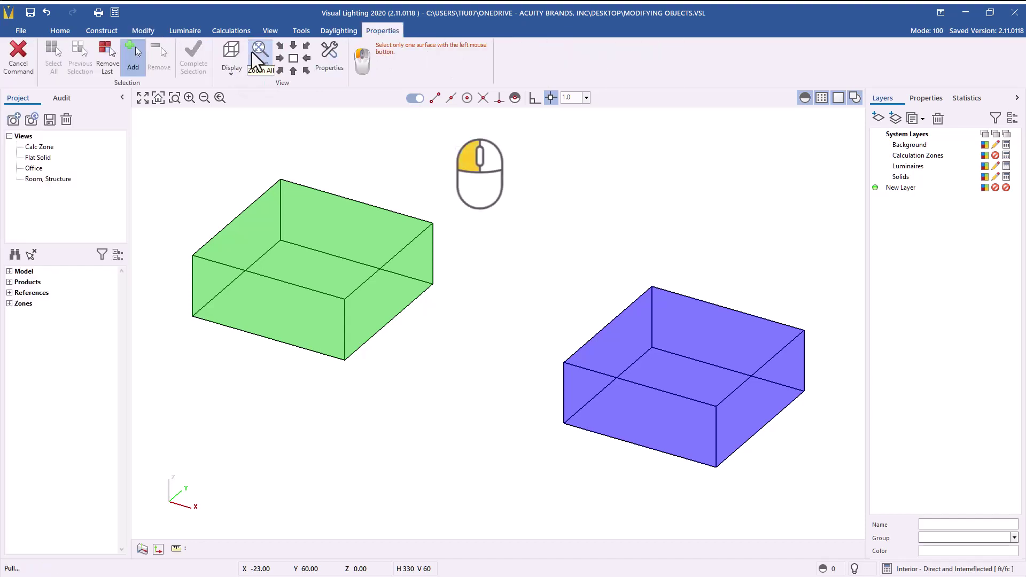
click(295, 286)
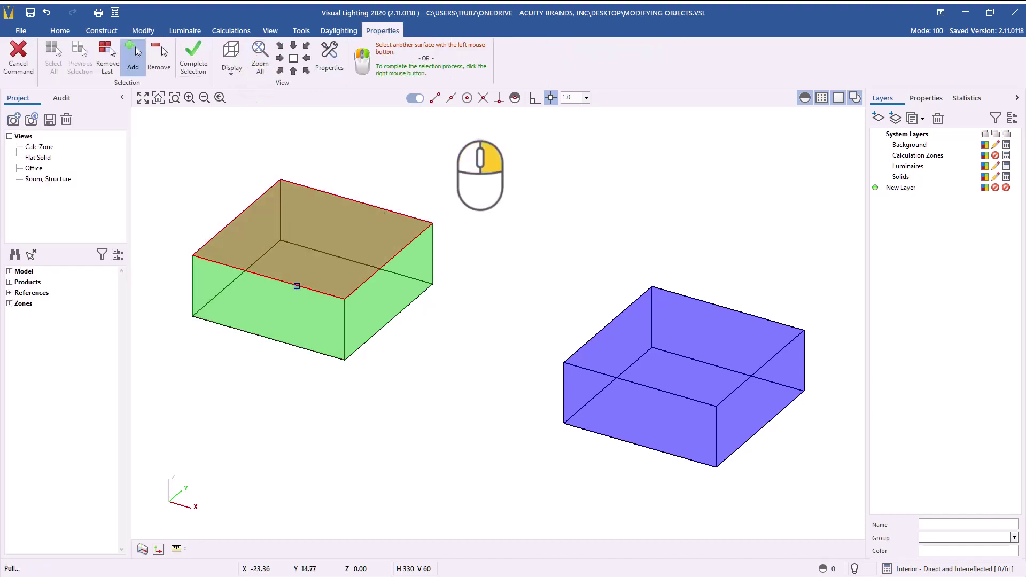
right_click(296, 286)
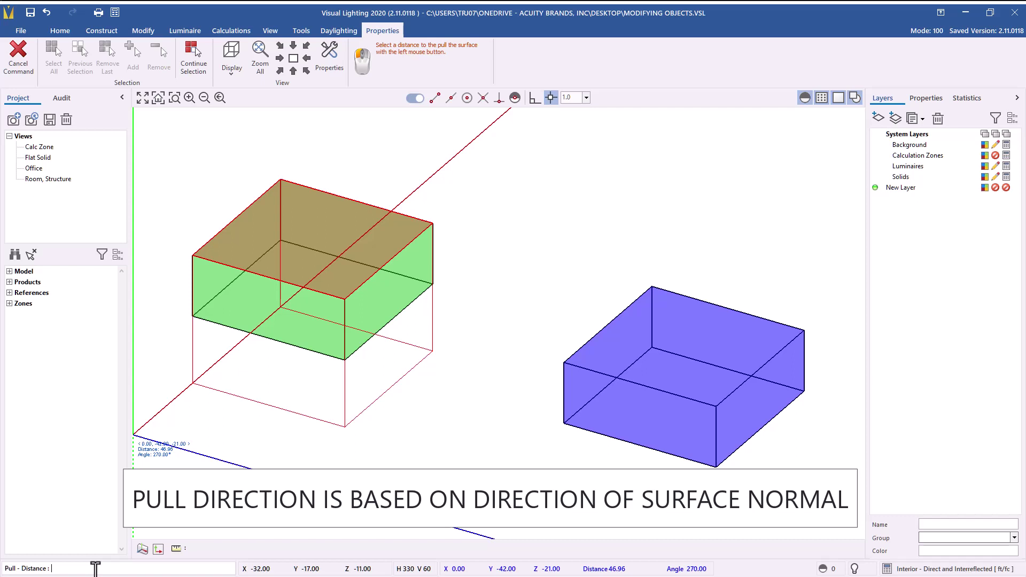
text(-10)
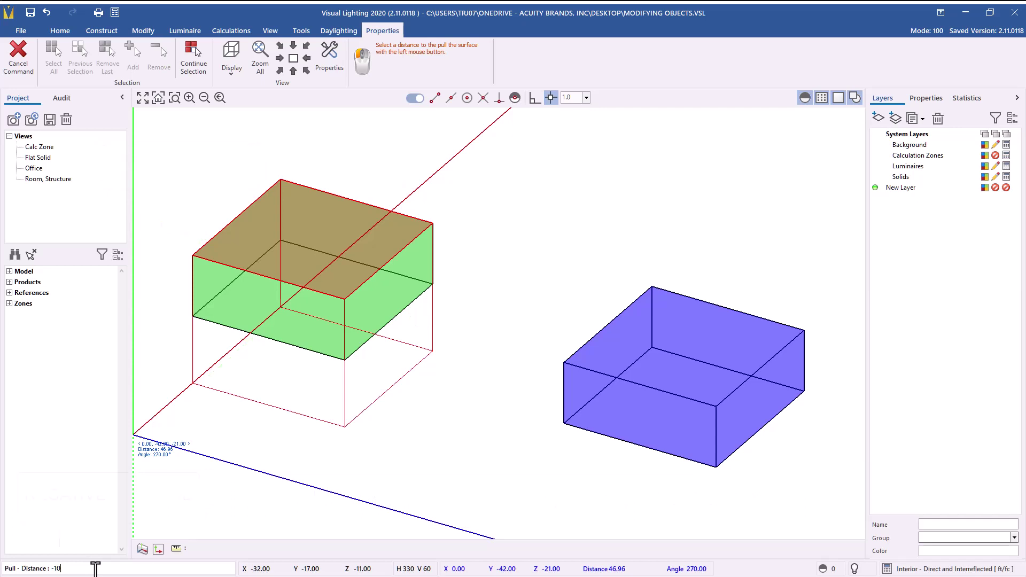
key(Return)
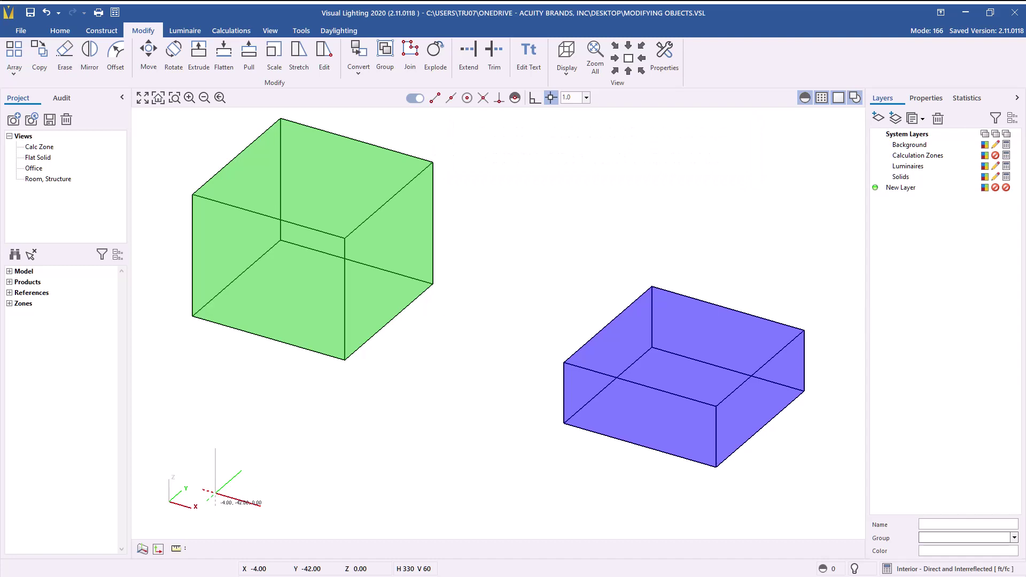
Pull the blue box's top surface by 10, then pick the green box's top face
click(249, 53)
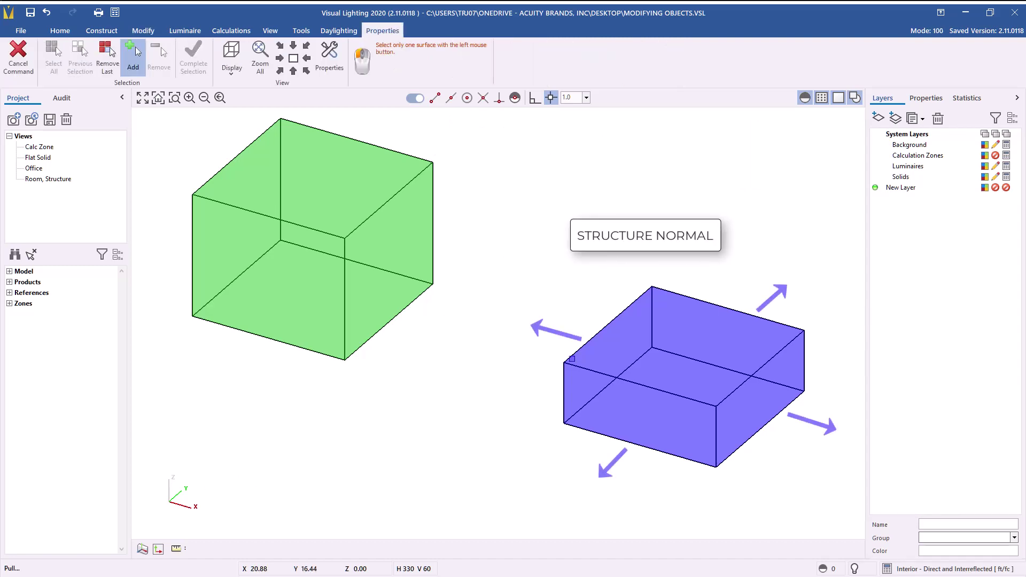
click(651, 317)
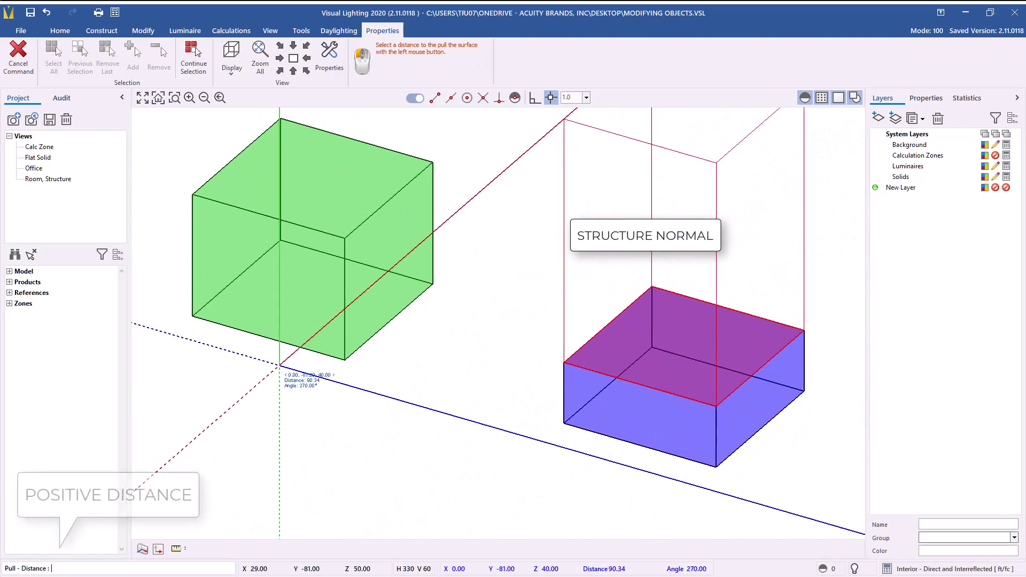
text(10)
key(Return)
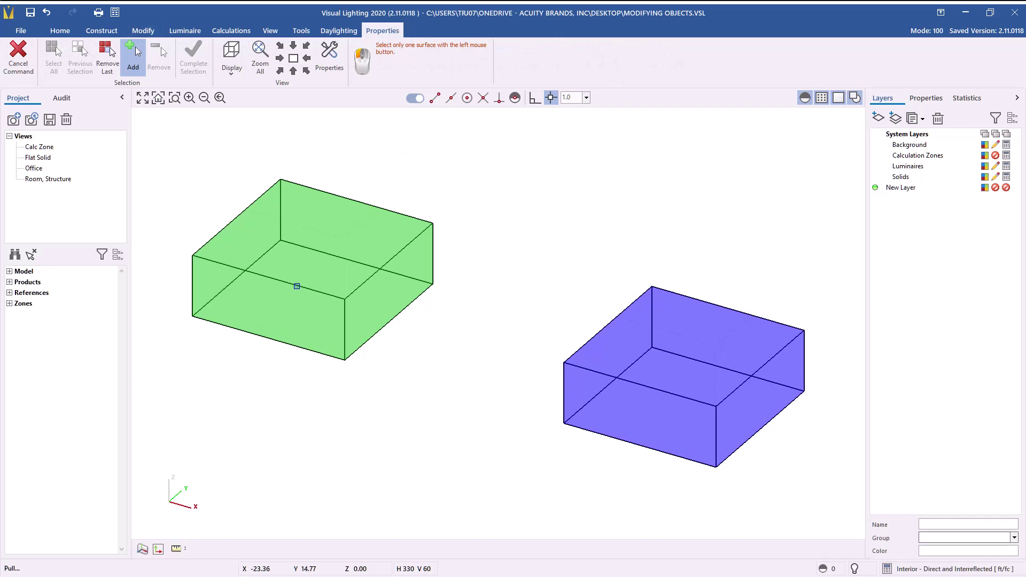
click(296, 286)
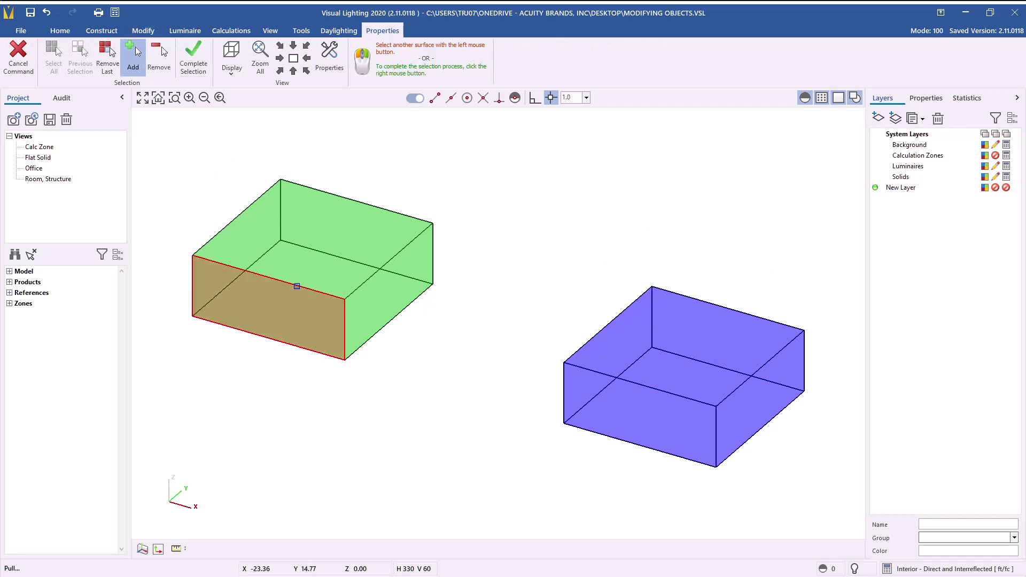
click(297, 287)
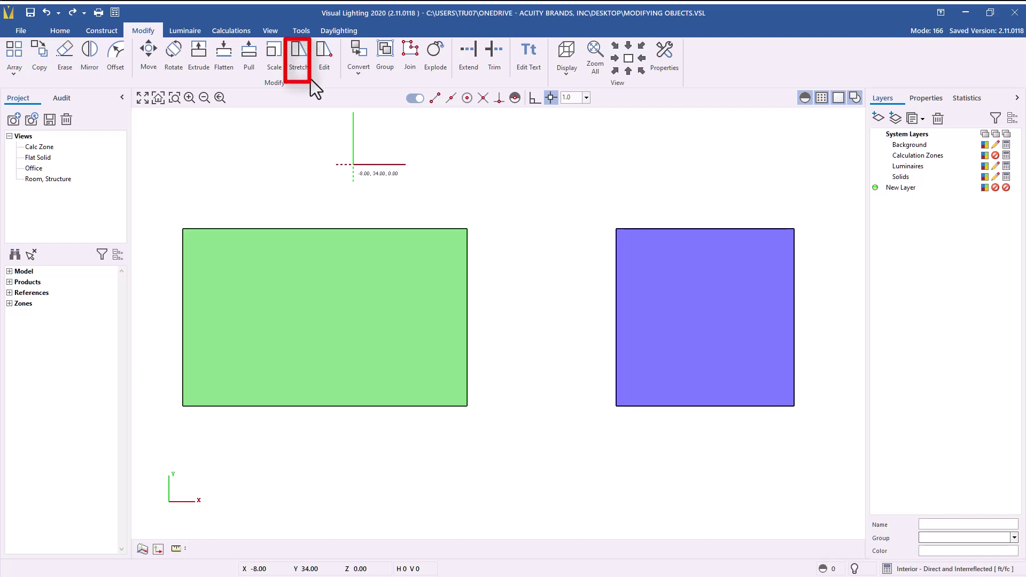
Window-select the blue box's left end and stretch it 17 units left in plan view
click(302, 63)
click(605, 218)
click(633, 462)
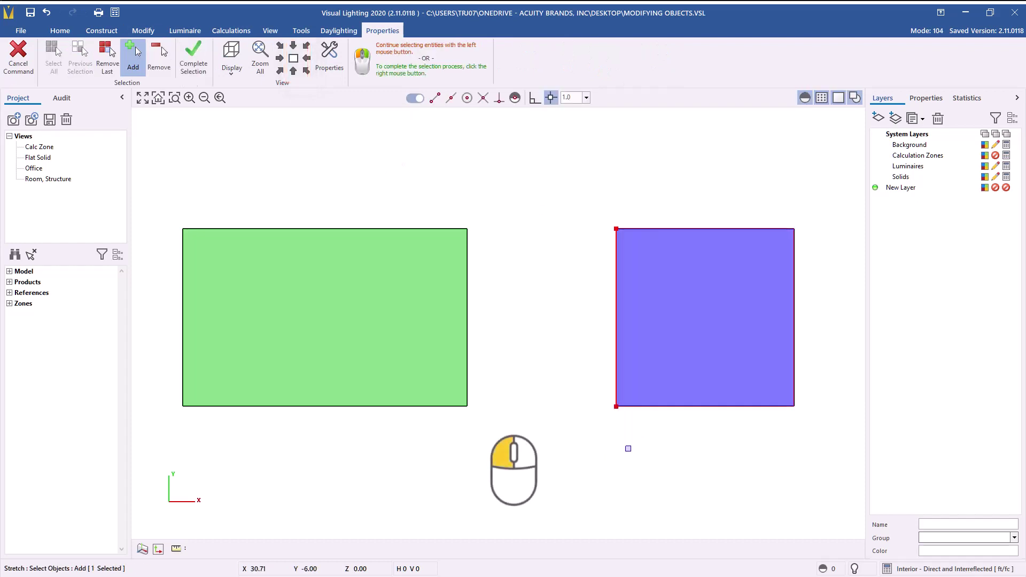
click(308, 70)
right_click(621, 366)
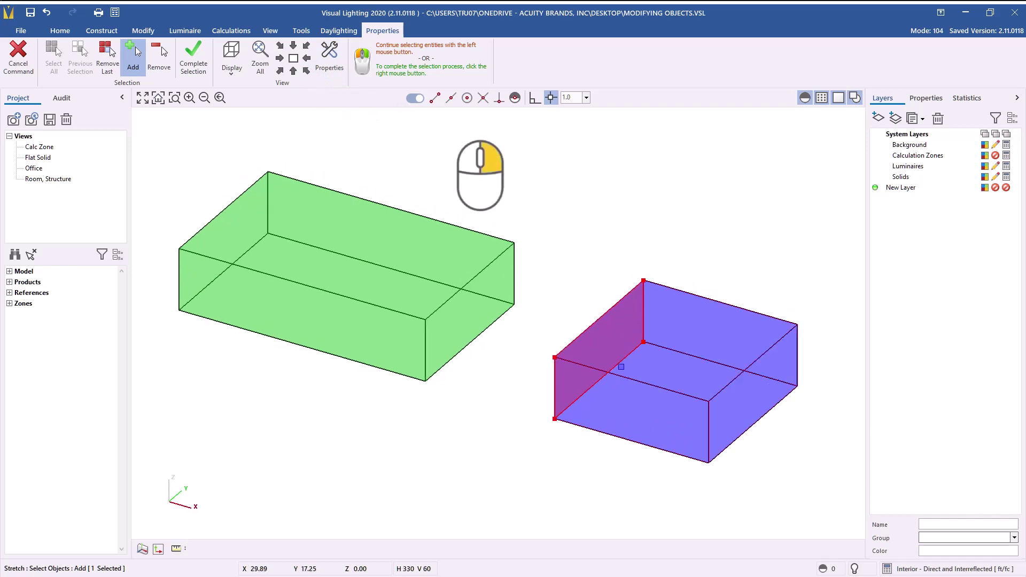
right_click(621, 367)
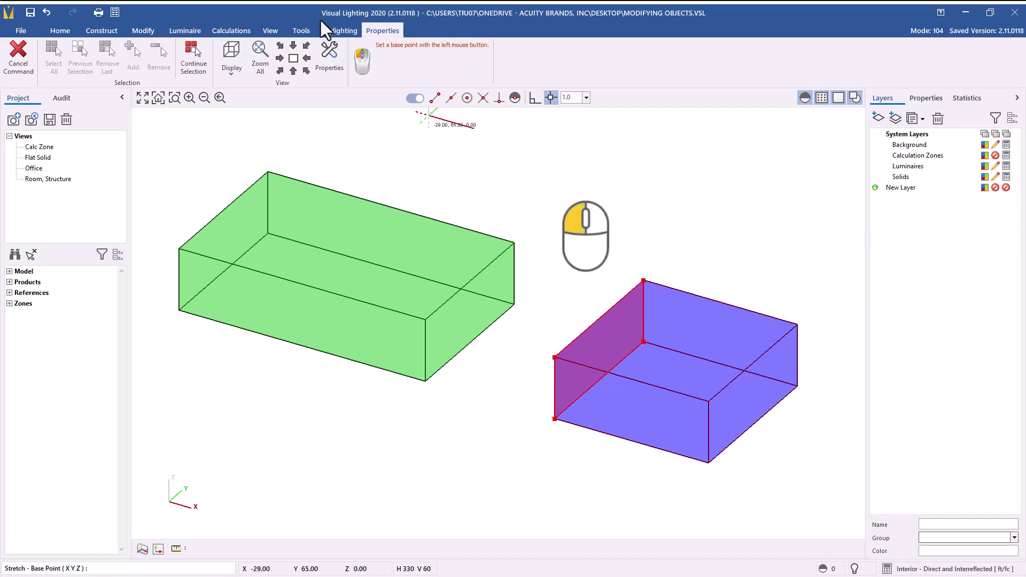
click(293, 58)
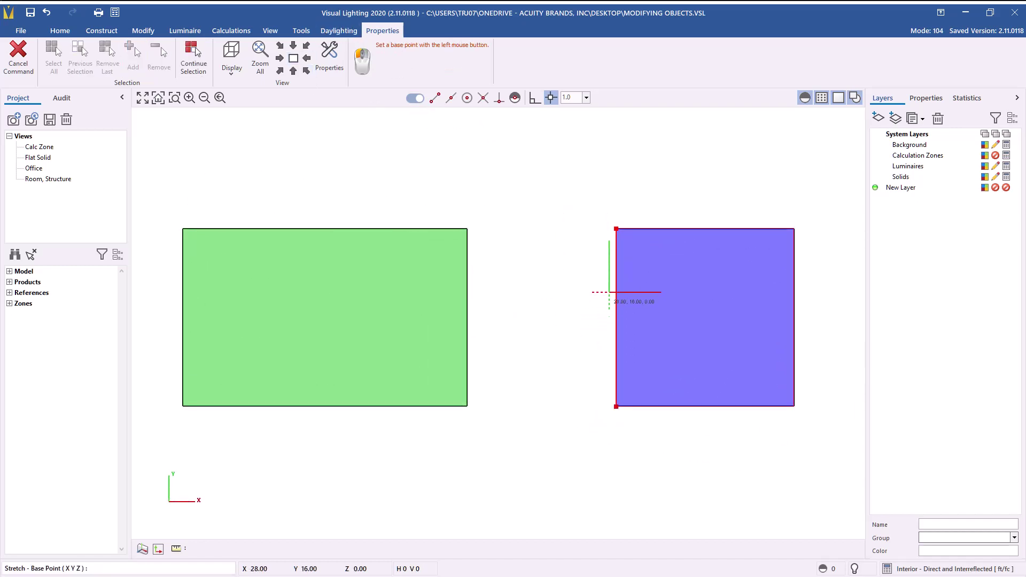
click(616, 286)
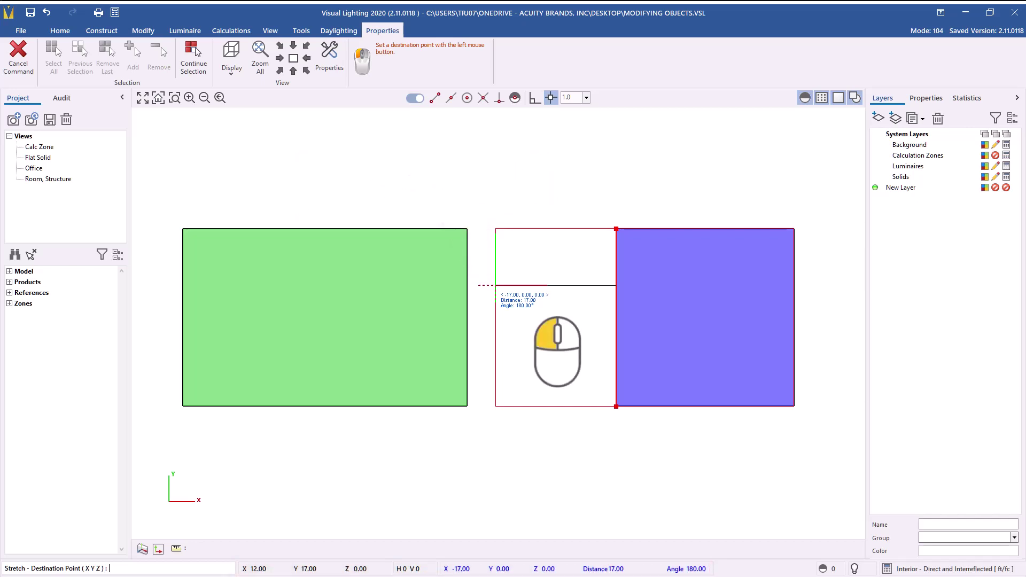
click(493, 285)
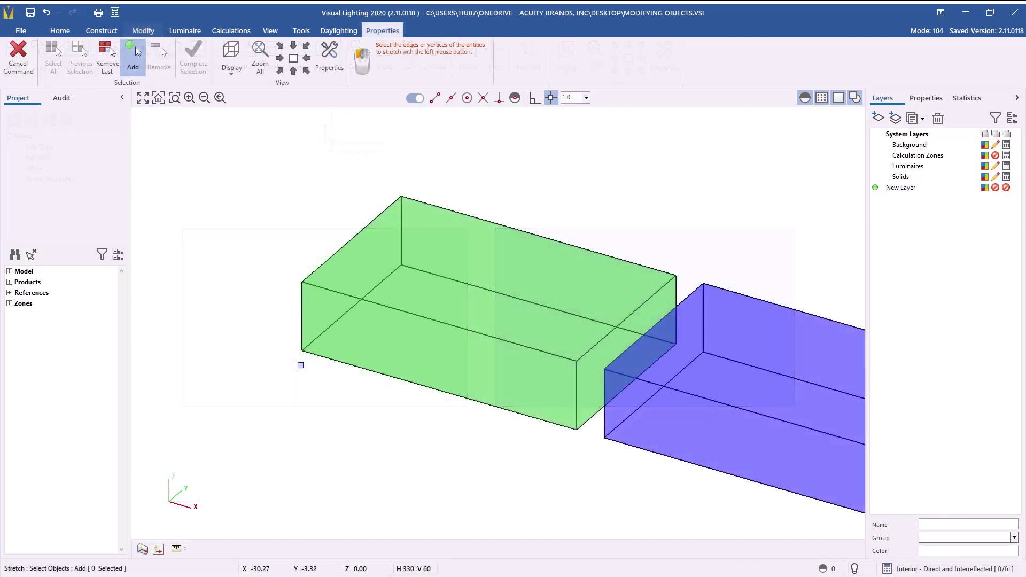
Stretch the green box's left end face diagonally outward to the upper left
click(302, 339)
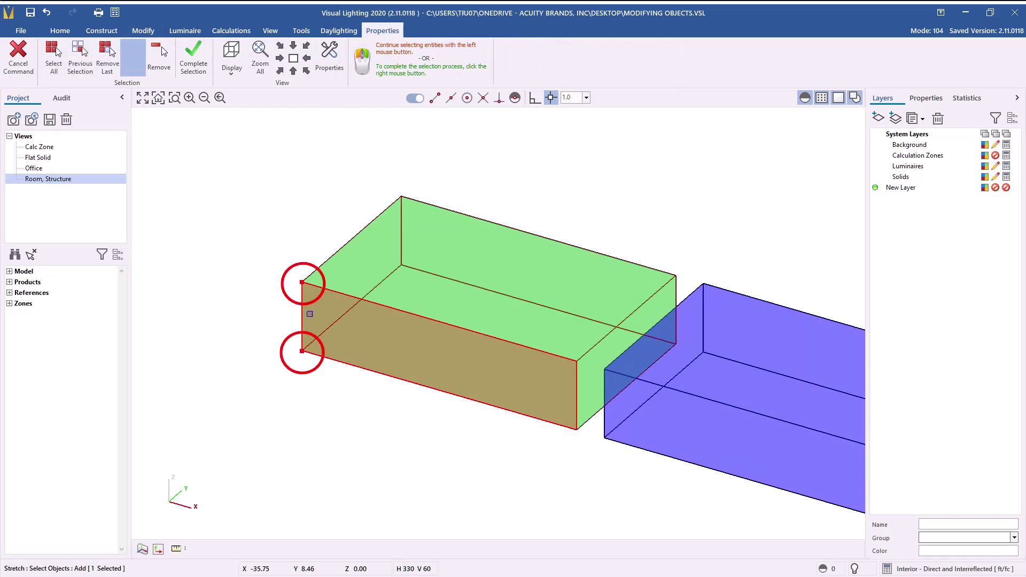
right_click(309, 313)
click(309, 315)
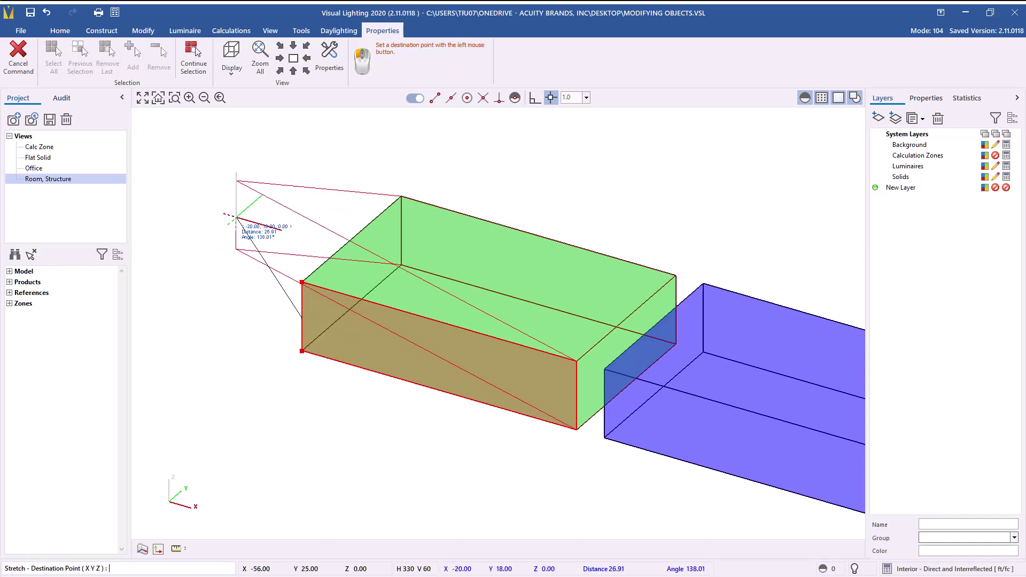
click(219, 207)
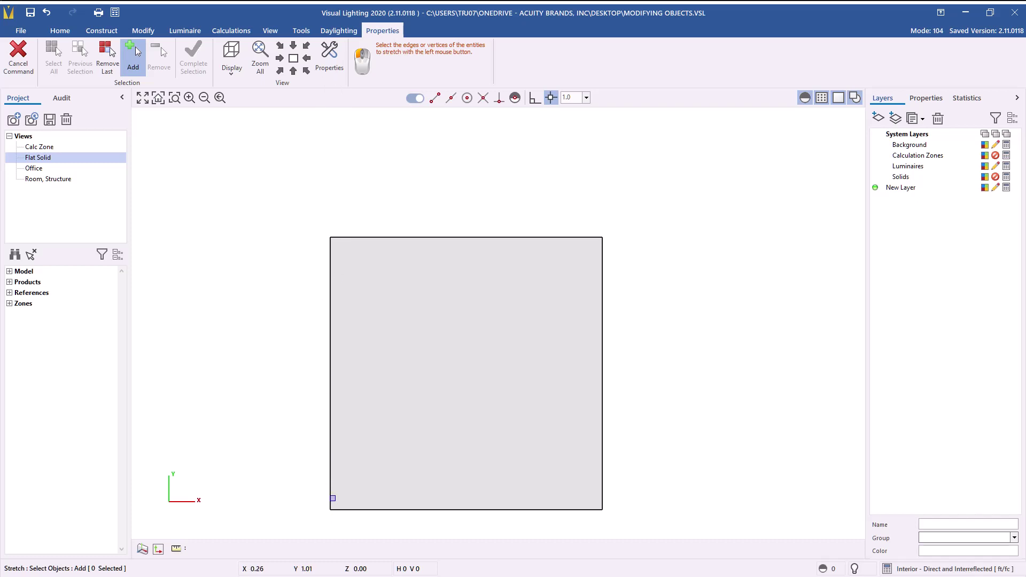
Try stretching the flat solid's bottom-left corner to (9,29) and dismiss the self-crossing error
click(330, 510)
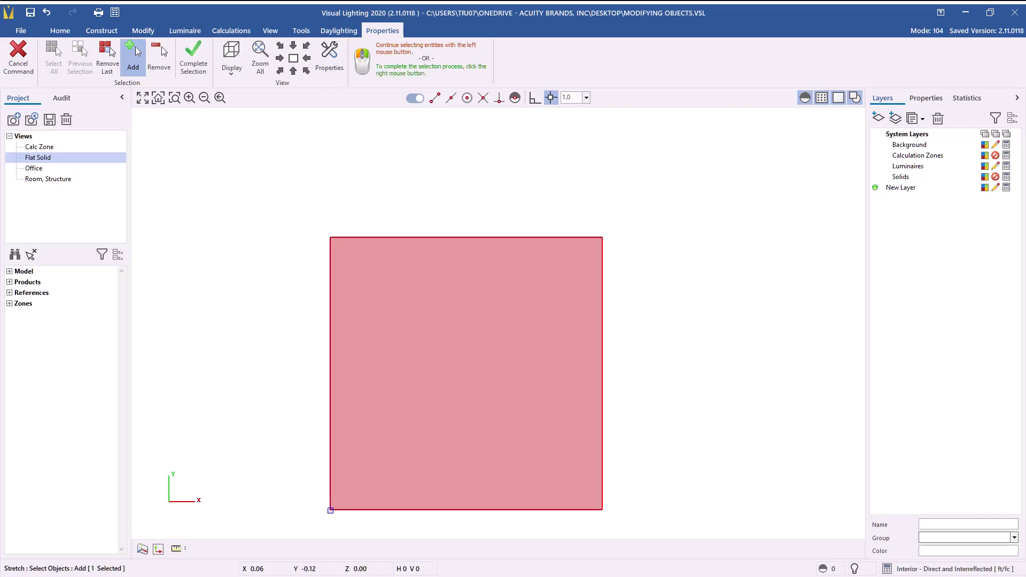
key(Return)
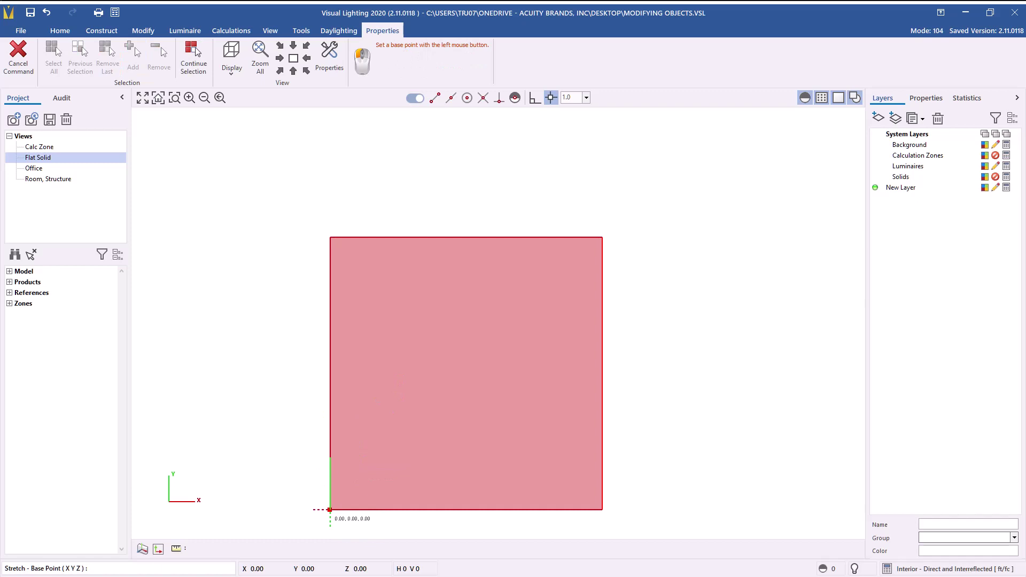
click(330, 509)
click(427, 194)
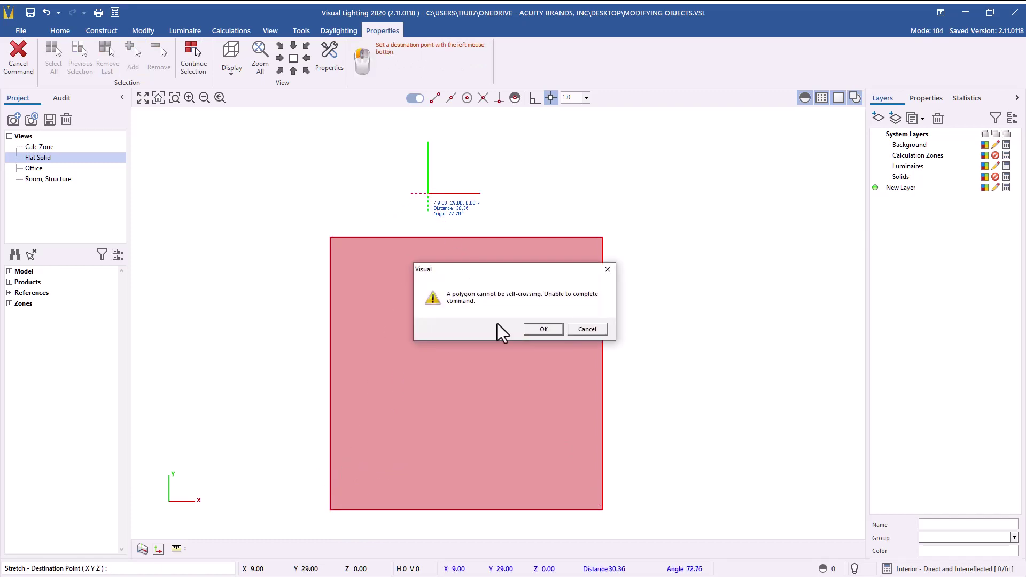
click(543, 329)
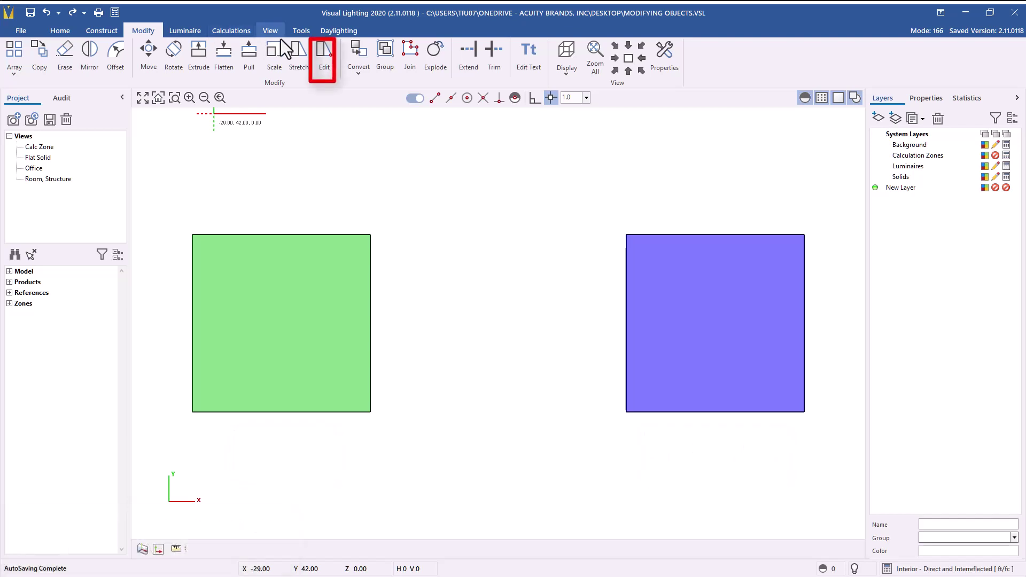
Push the green box's right-edge midpoint 20,0 into a point, then pick its top and left edges
click(325, 59)
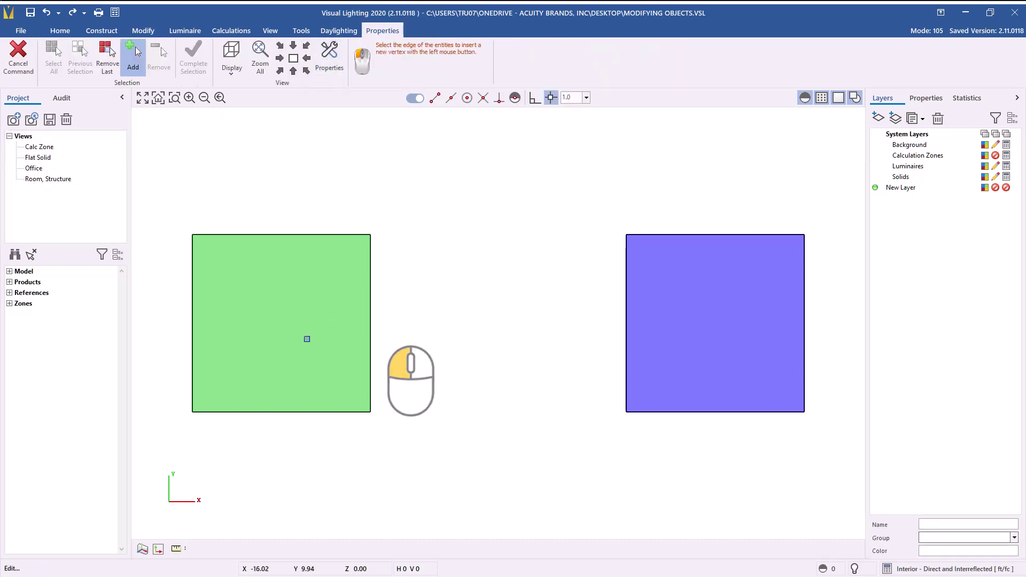
click(371, 309)
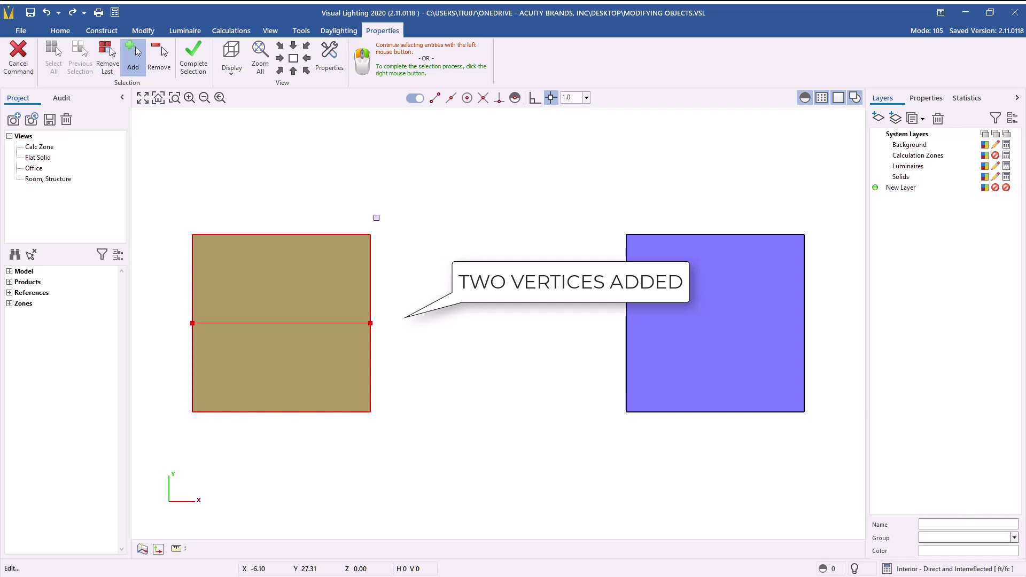
click(306, 71)
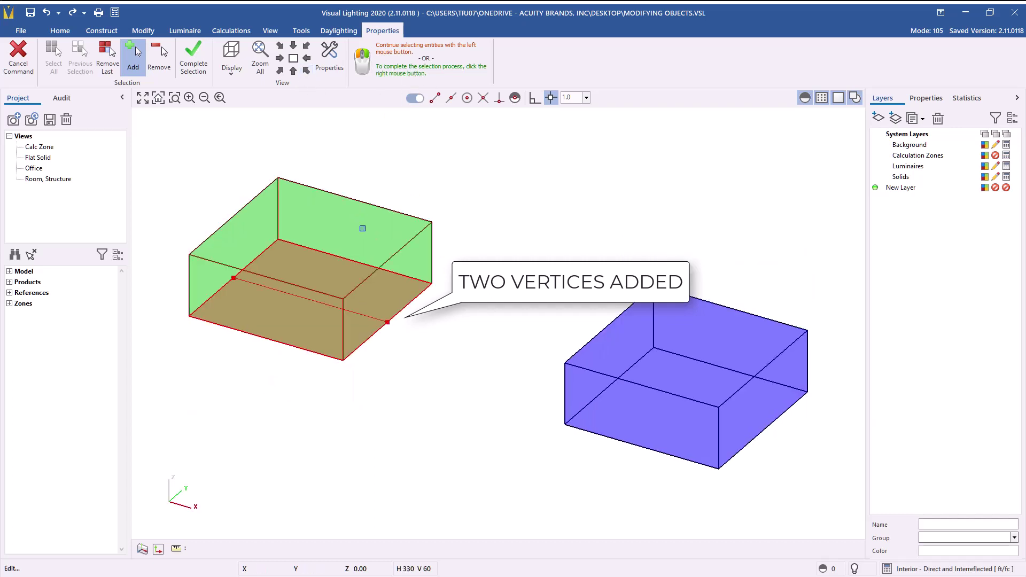
click(372, 276)
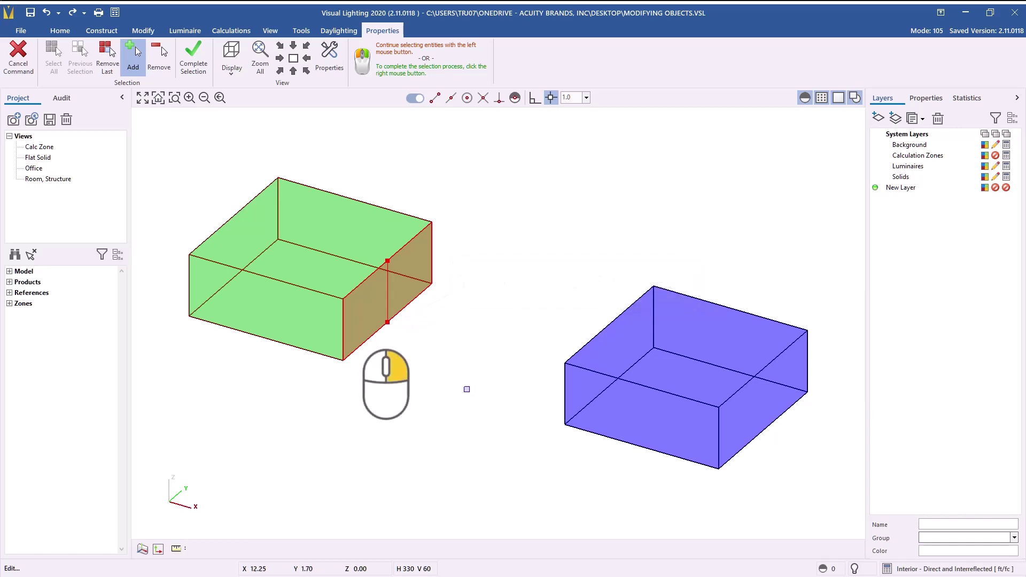
right_click(366, 246)
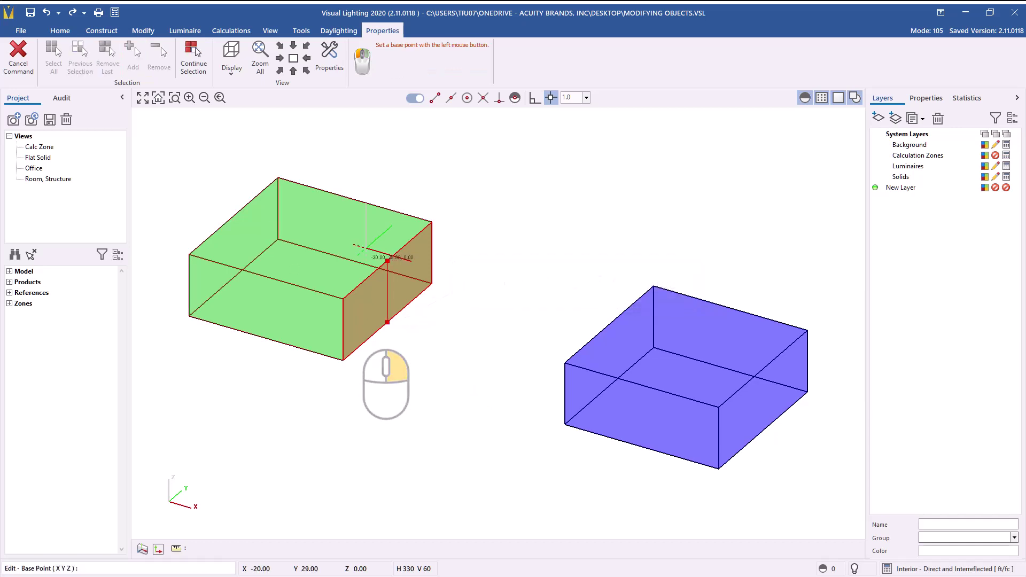
click(296, 60)
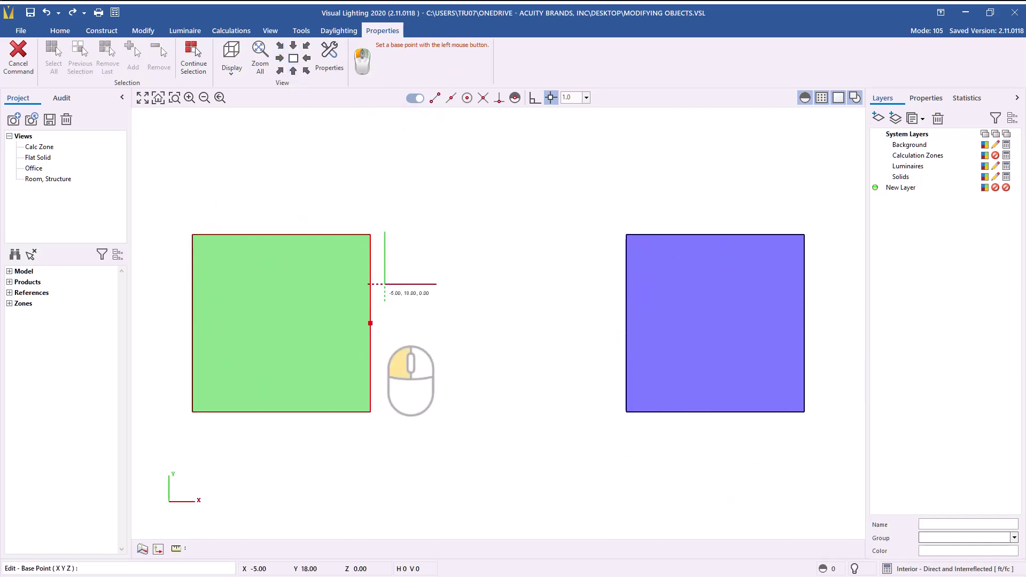
click(370, 322)
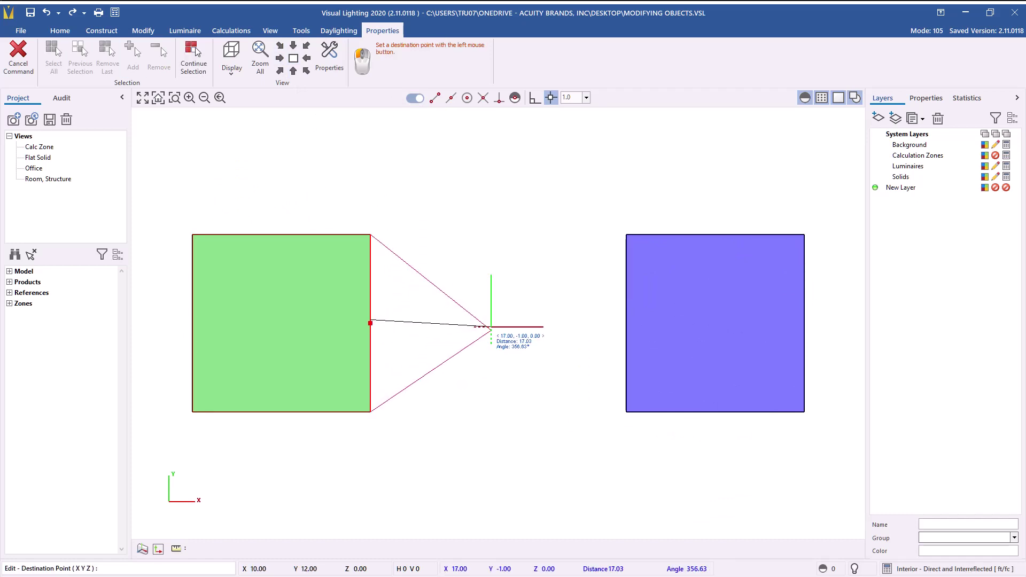
text(20,0)
key(Return)
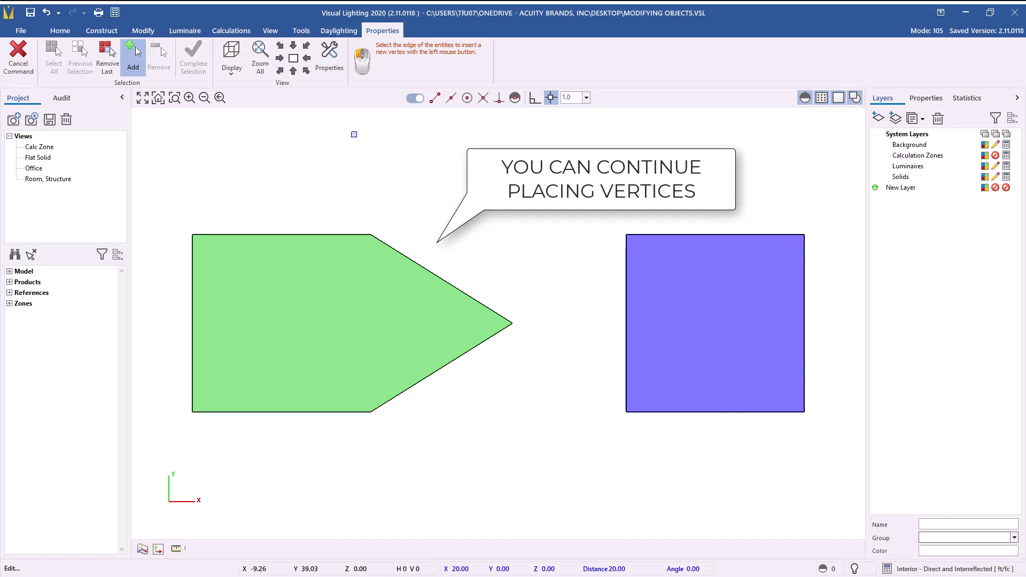
click(426, 269)
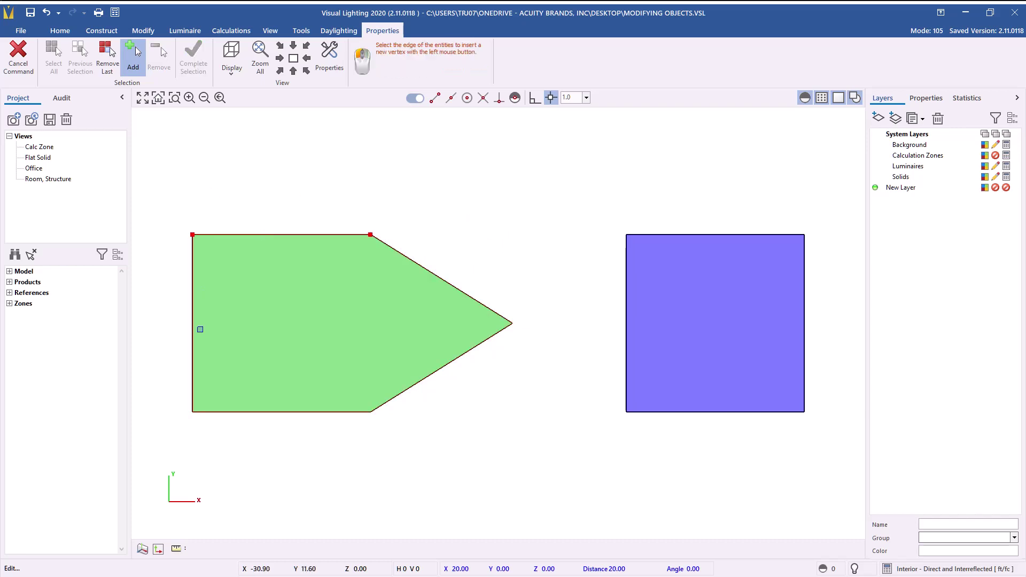
click(193, 329)
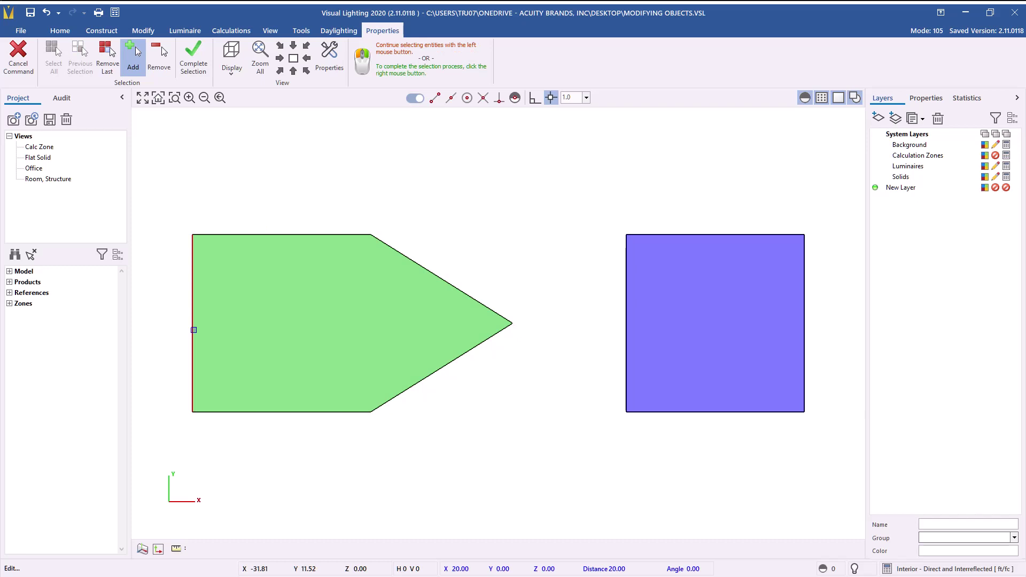
In isometric view, try moving the flat solid's left-edge vertex, which fails as self-crossing
click(305, 69)
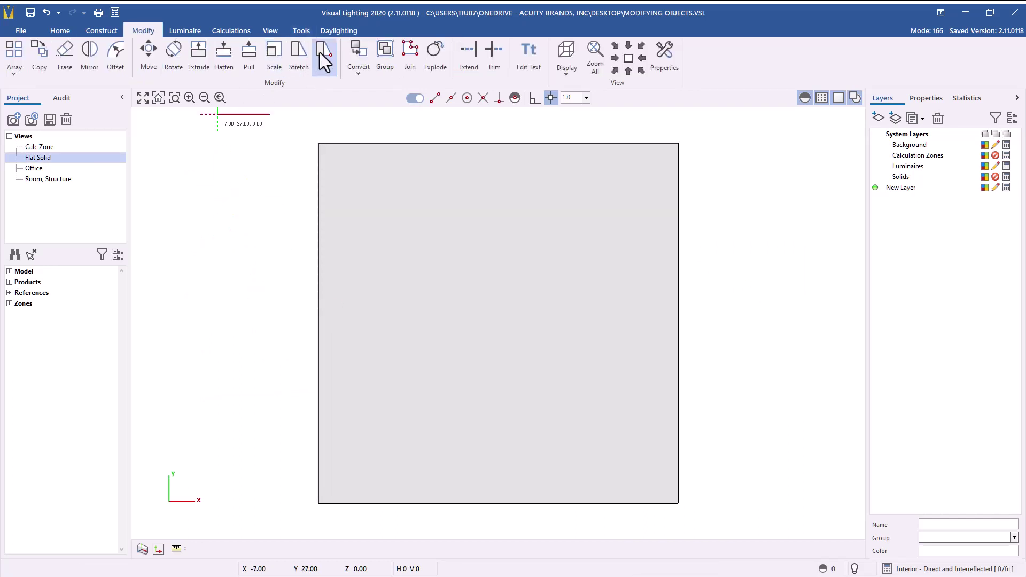
click(320, 52)
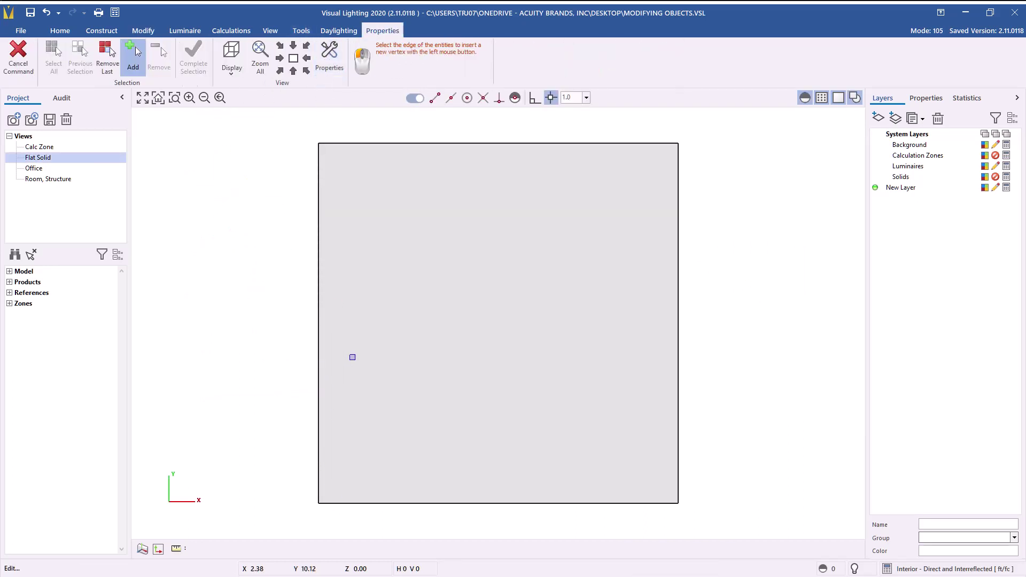
click(319, 320)
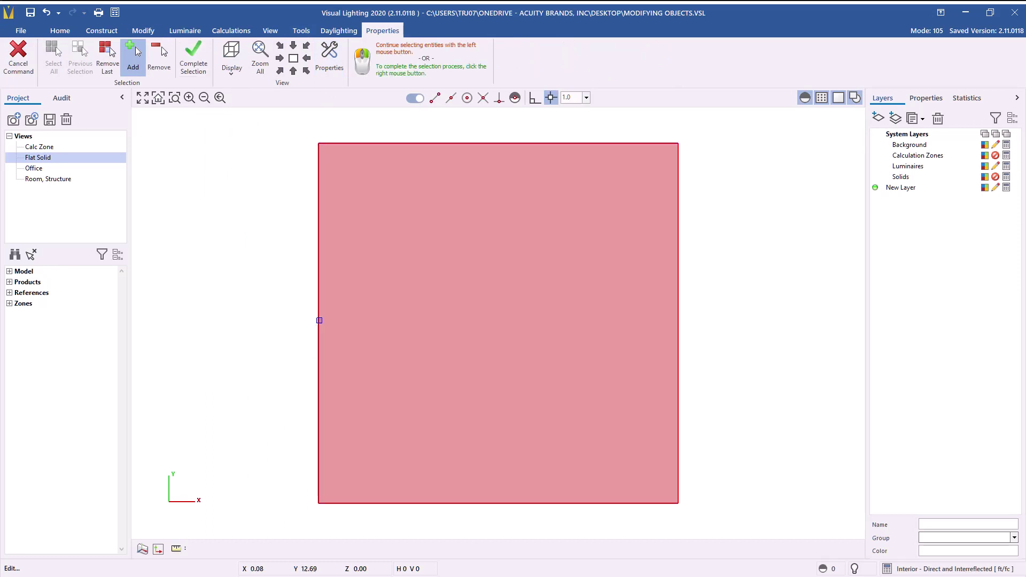
key(Return)
click(318, 323)
click(793, 344)
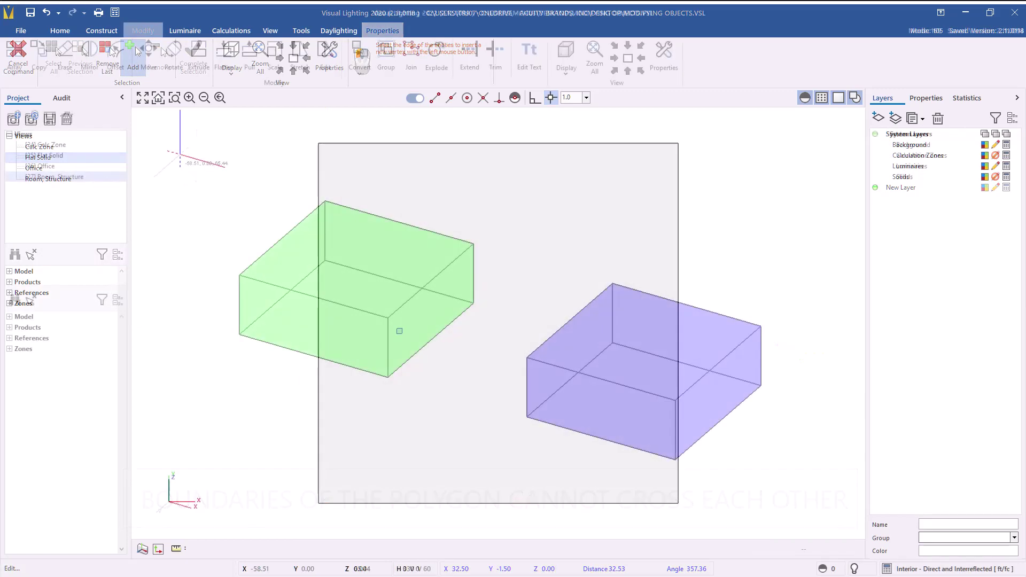
Edit the green box's top edge, setting a base point on the top-face midline
click(323, 62)
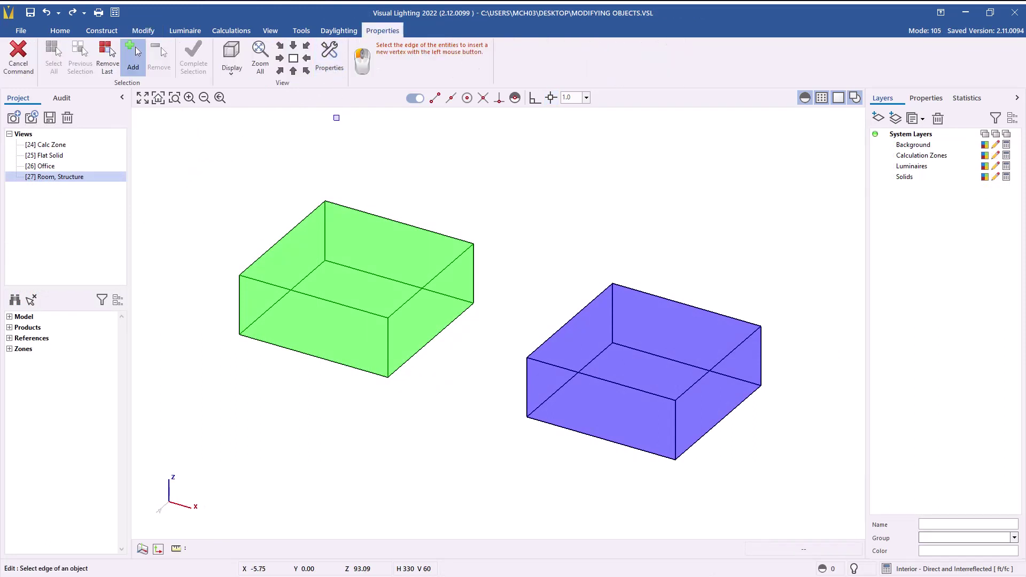
click(396, 213)
right_click(422, 191)
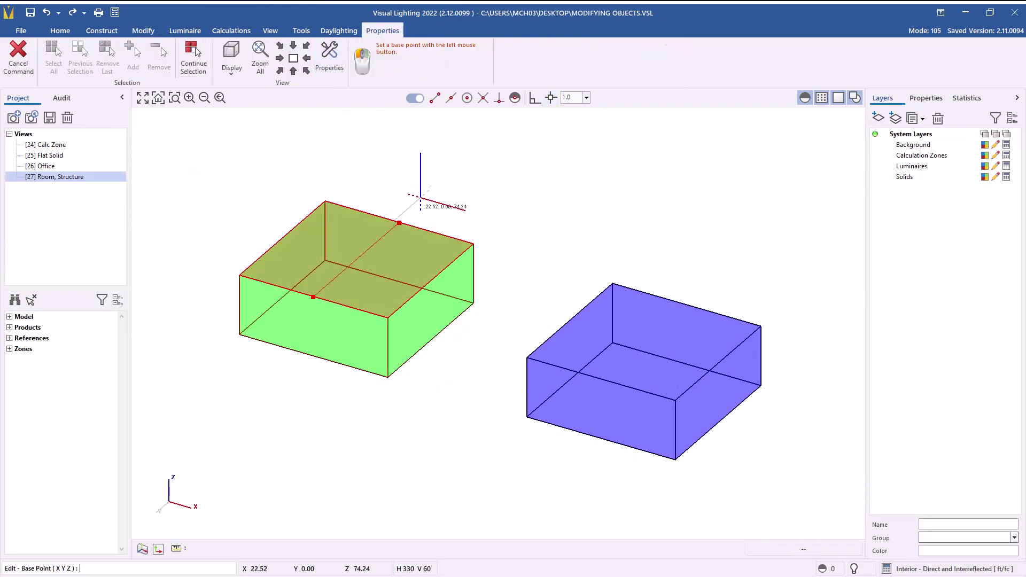
click(411, 245)
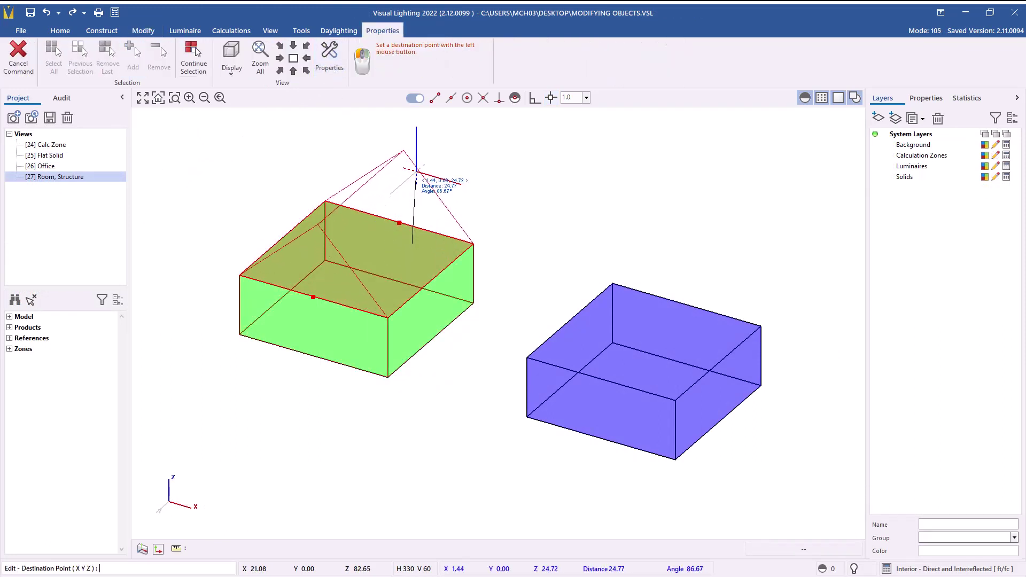